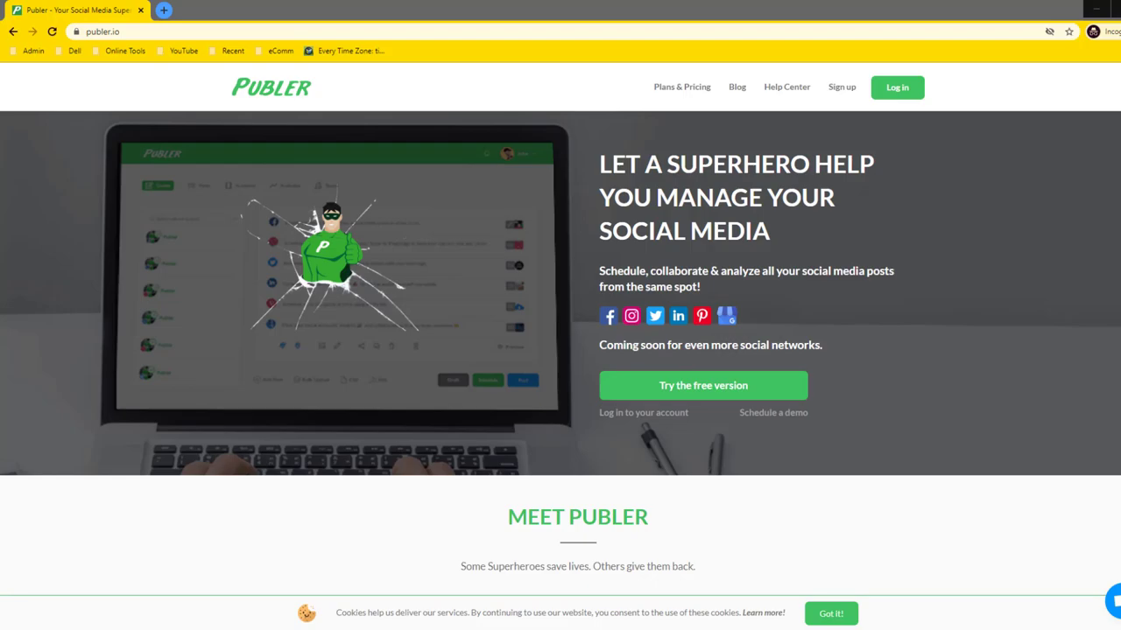
# Check the saved short link, then open Publer's Plans & Pricing page.
pyautogui.hotkey('alt', 'Tab')
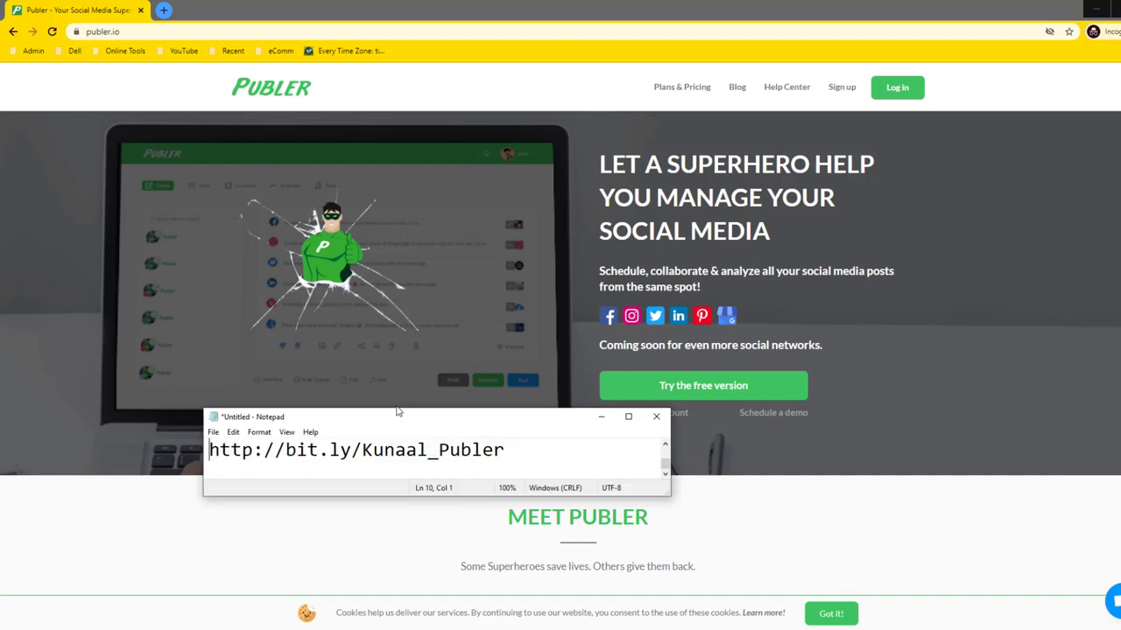
pyautogui.hotkey('alt', 'Tab')
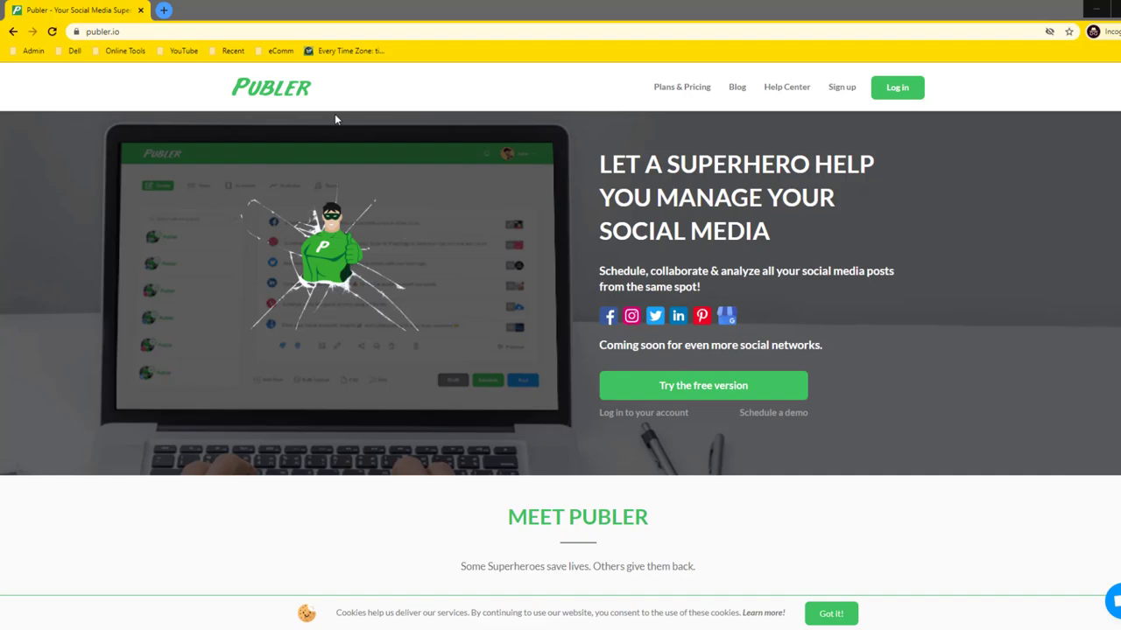
pyautogui.click(682, 87)
pyautogui.scroll(-2, 383, 245)
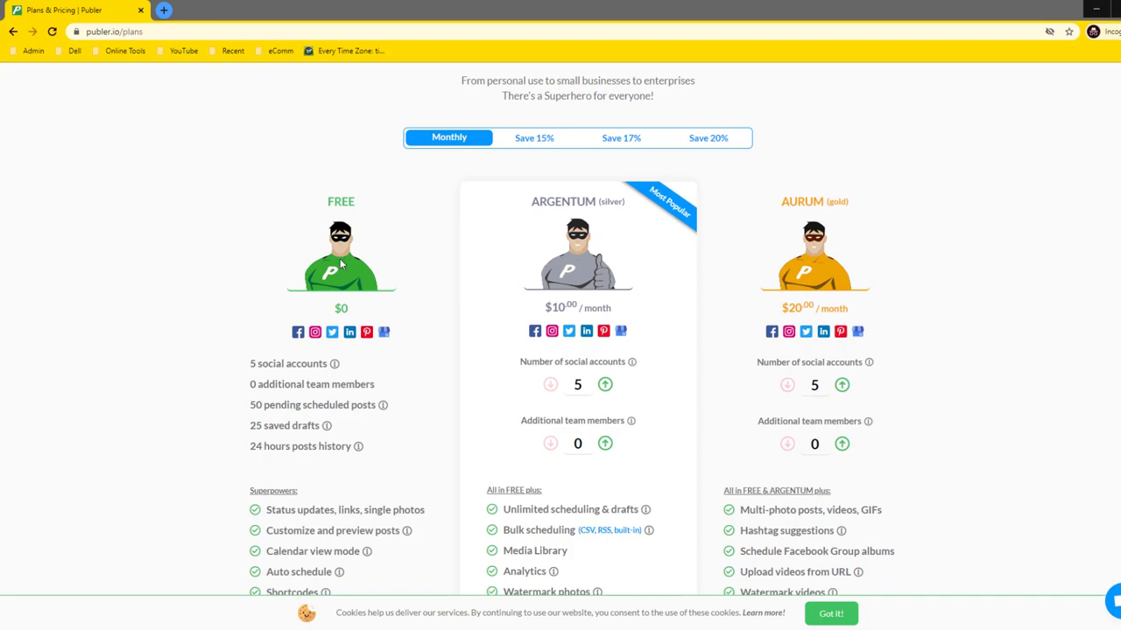
# Highlight the Free plan's social accounts, pending scheduled posts and 24-hour post history limits.
pyautogui.moveTo(256, 364); pyautogui.dragTo(375, 386)
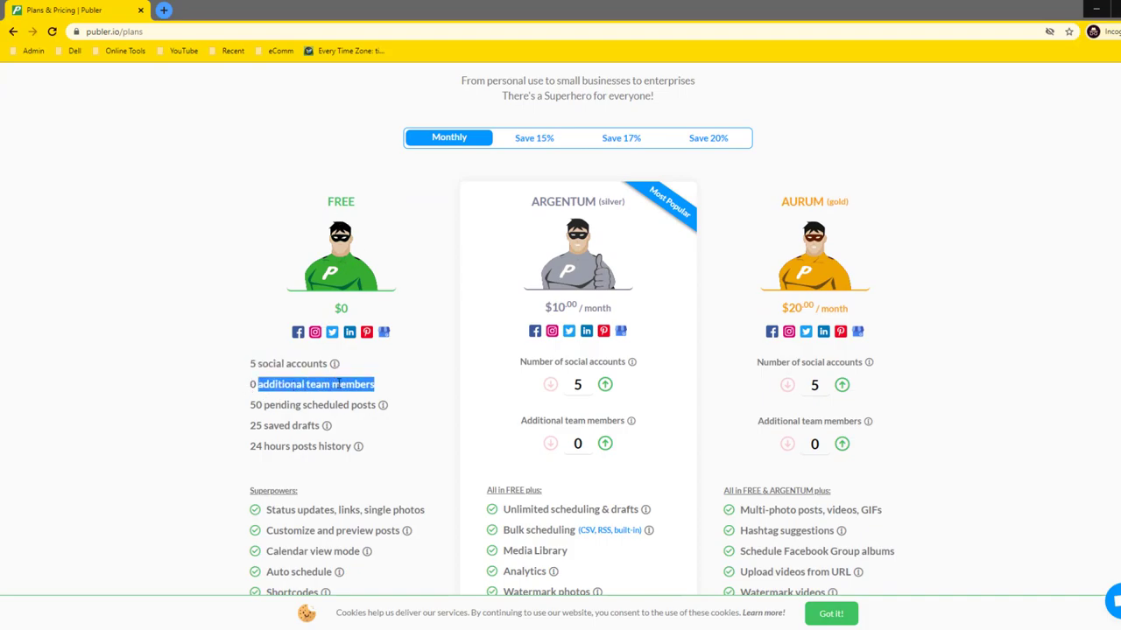
pyautogui.click(274, 408)
pyautogui.moveTo(274, 408); pyautogui.dragTo(347, 405)
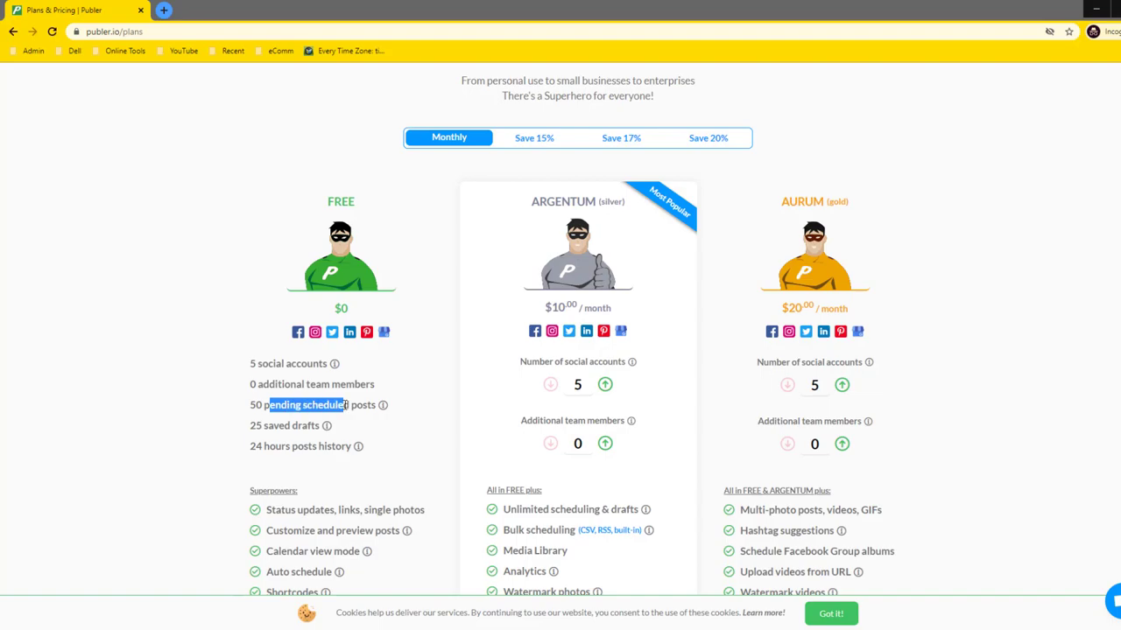
pyautogui.click(280, 401)
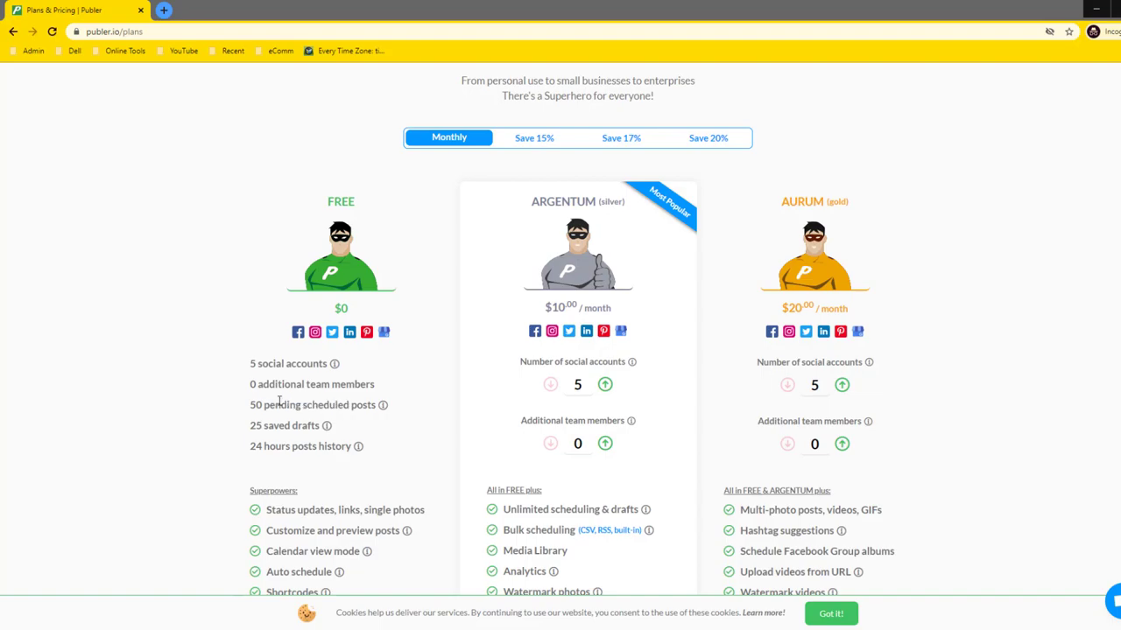
pyautogui.moveTo(256, 446); pyautogui.dragTo(297, 446)
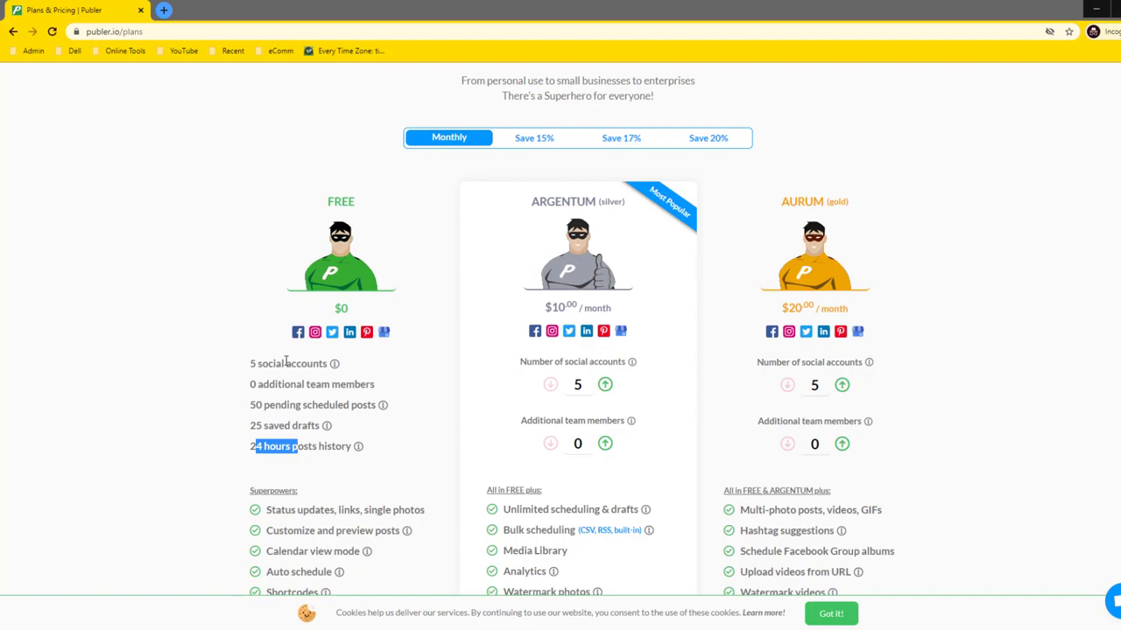
pyautogui.scroll(-2, 285, 362)
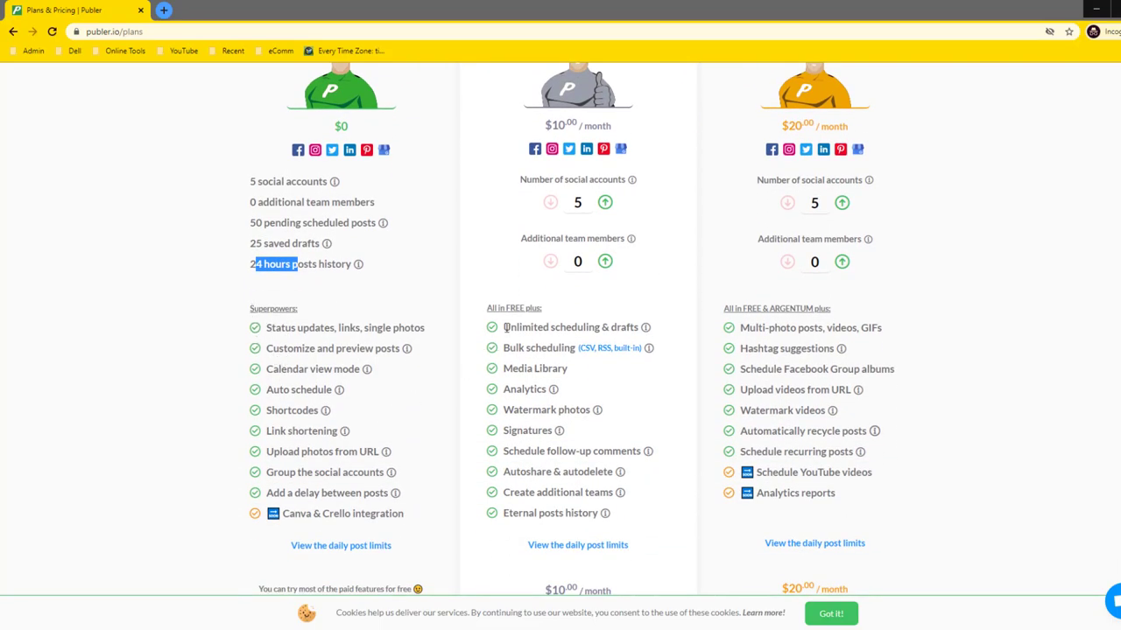
pyautogui.scroll(3, 442, 296)
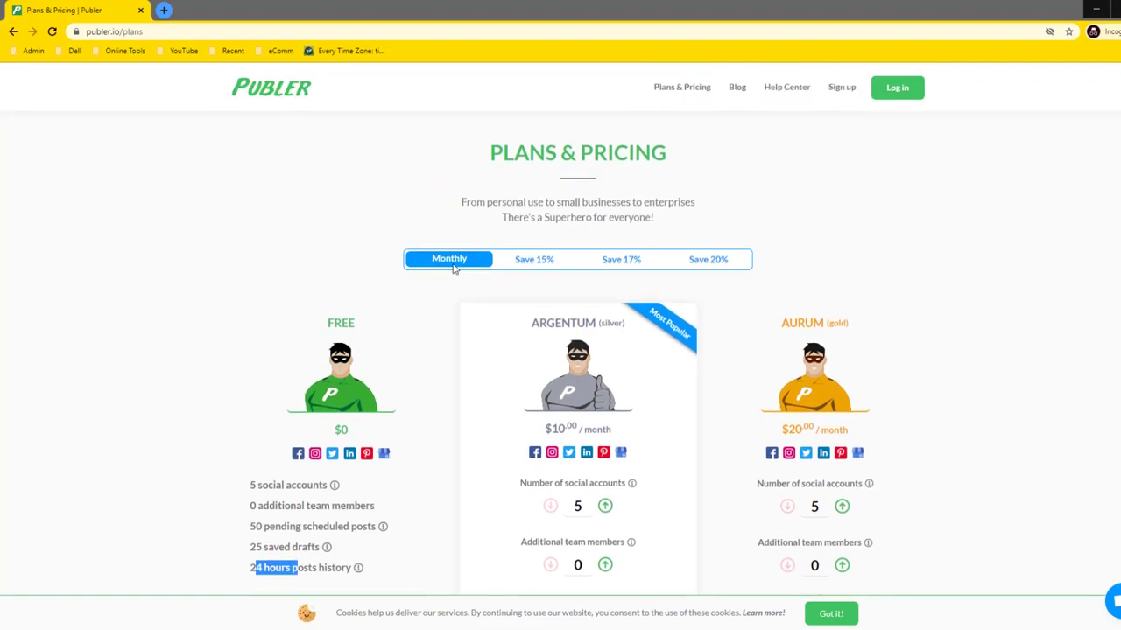
# In the signed-in dashboard, show the Accounts page with the connected LinkedIn and Twitter accounts.
pyautogui.hotkey('alt', 'Tab')
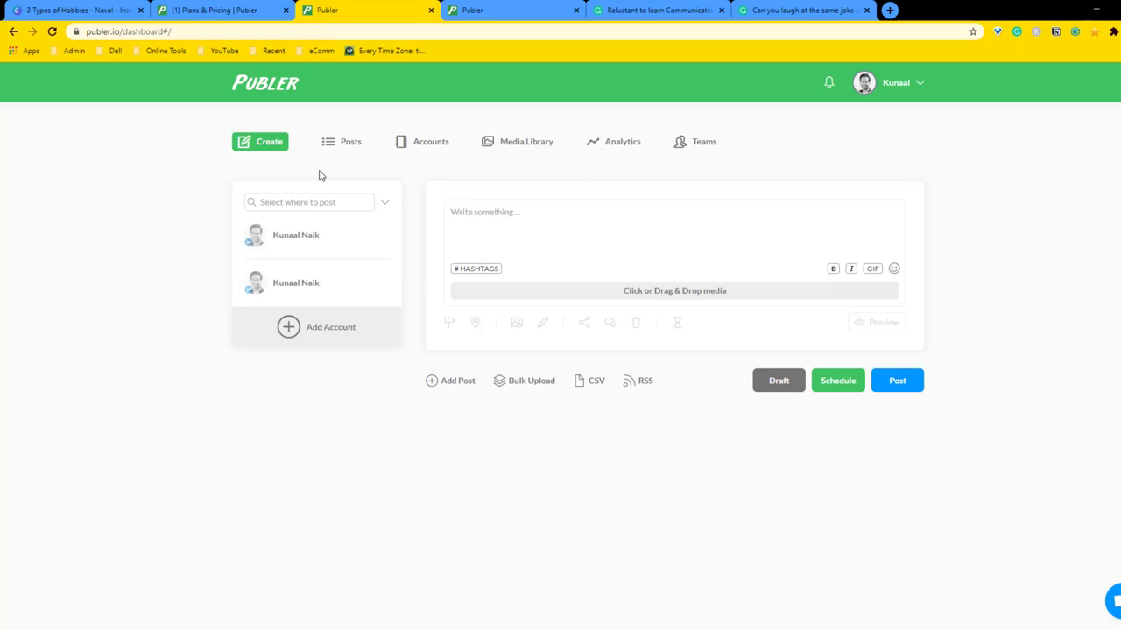
pyautogui.click(296, 246)
pyautogui.click(292, 235)
pyautogui.click(418, 147)
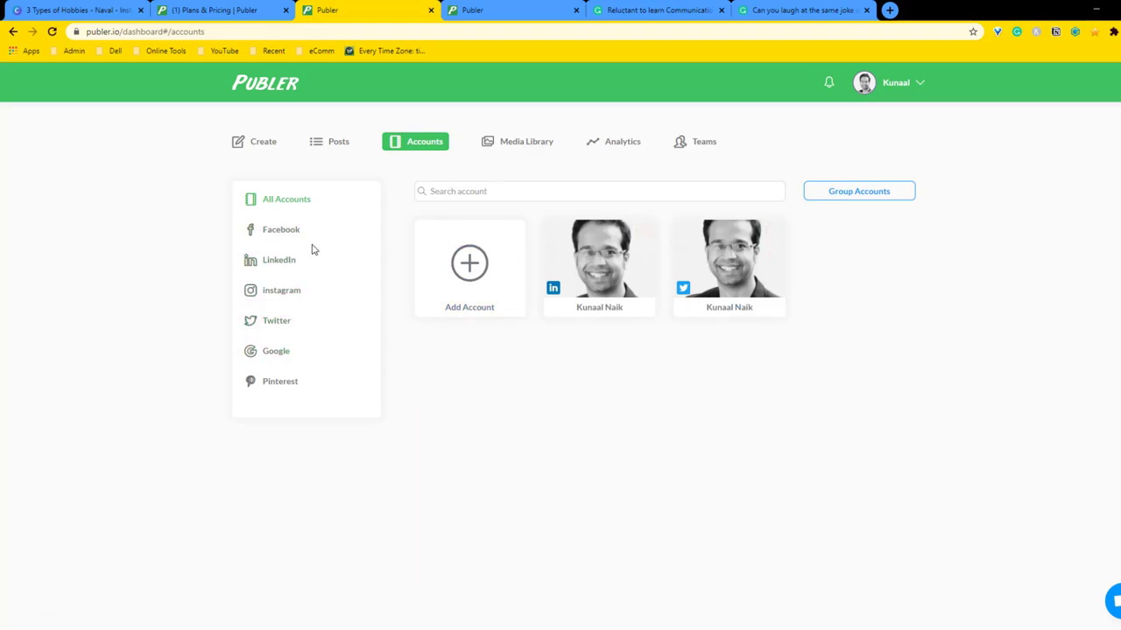
pyautogui.click(215, 9)
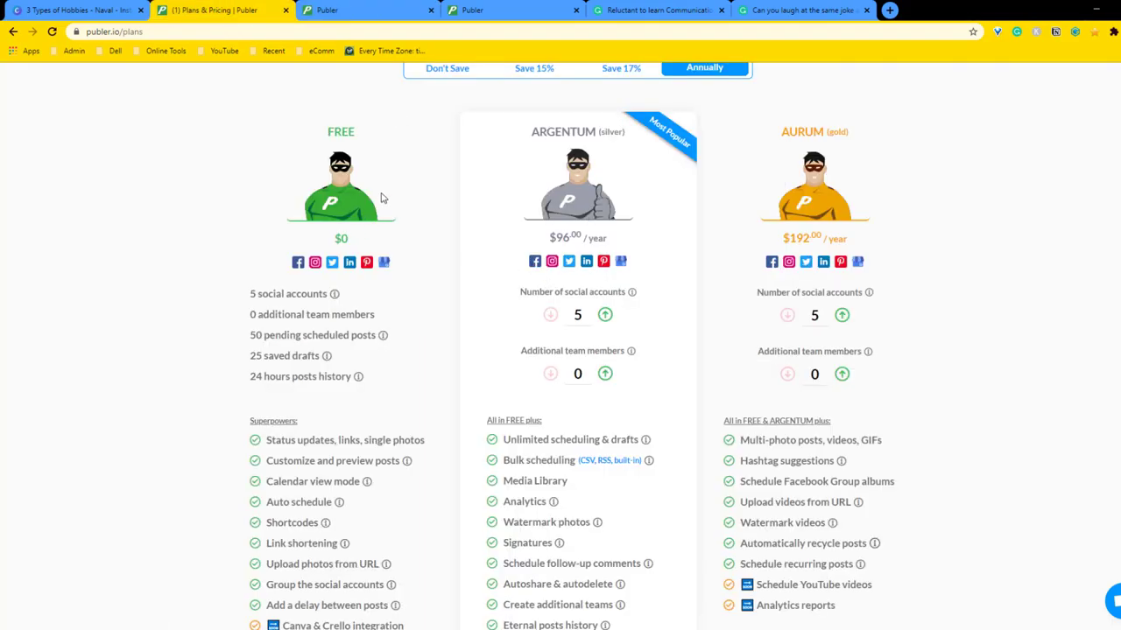
pyautogui.click(346, 7)
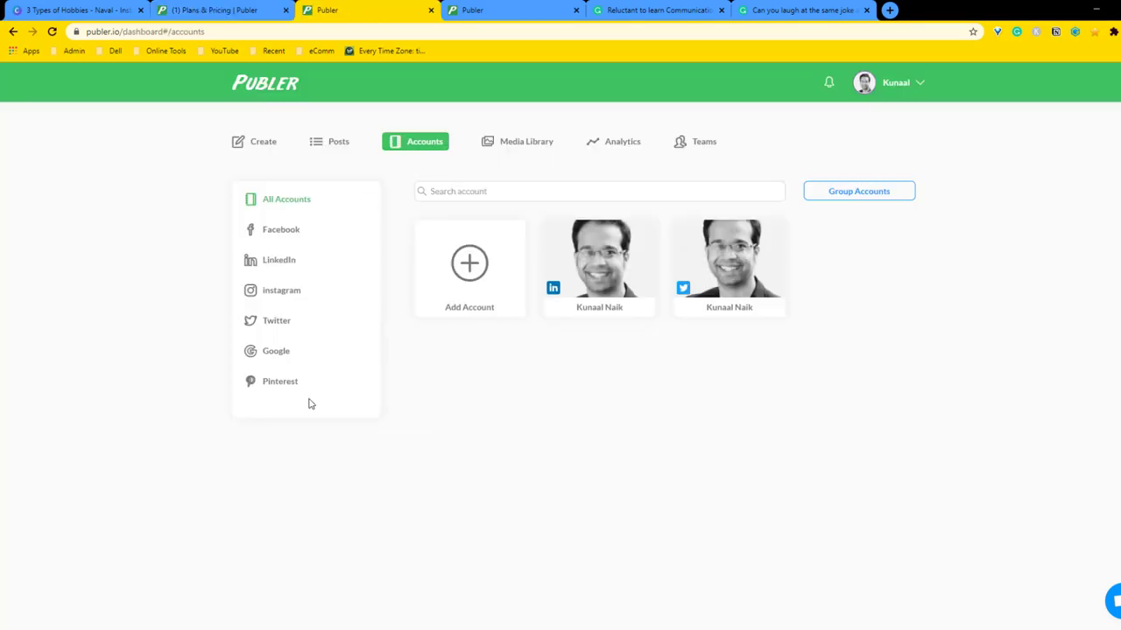
# Start a new post and check the LinkedIn account as its destination.
pyautogui.click(263, 145)
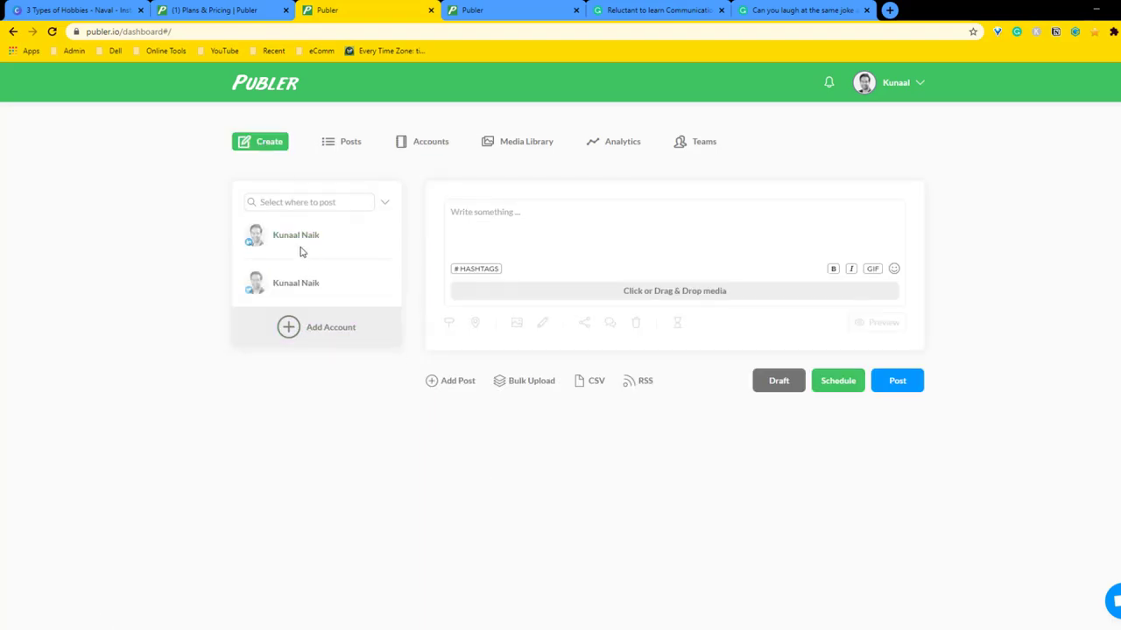
pyautogui.click(300, 247)
pyautogui.click(293, 242)
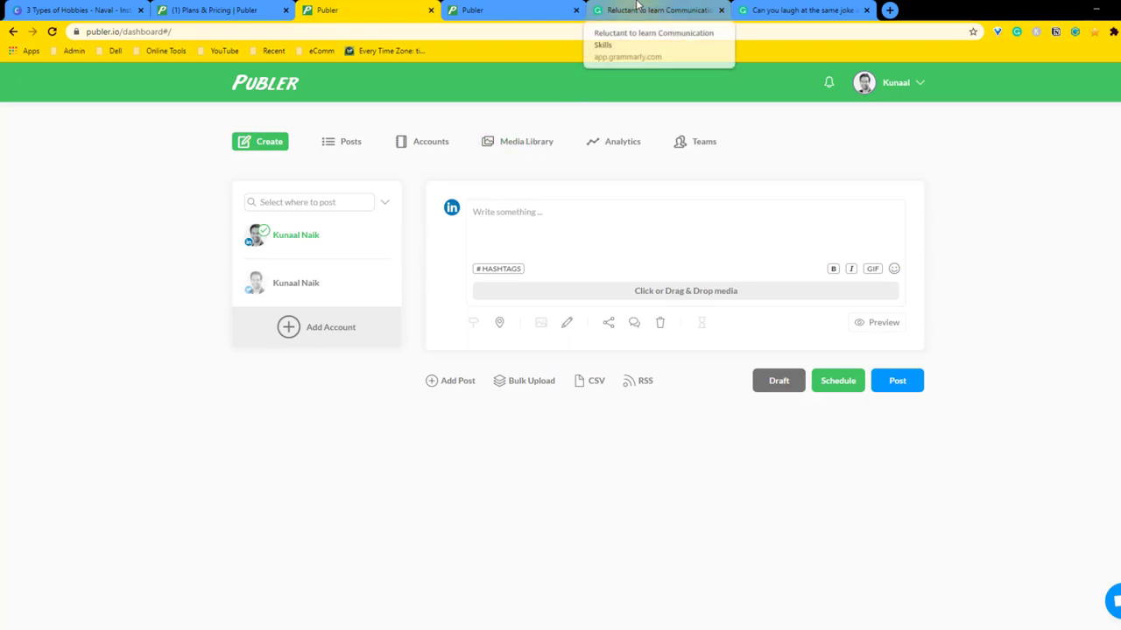
# Select the full communication-skills draft in Grammarly, then return to the Publer composer.
pyautogui.click(637, 5)
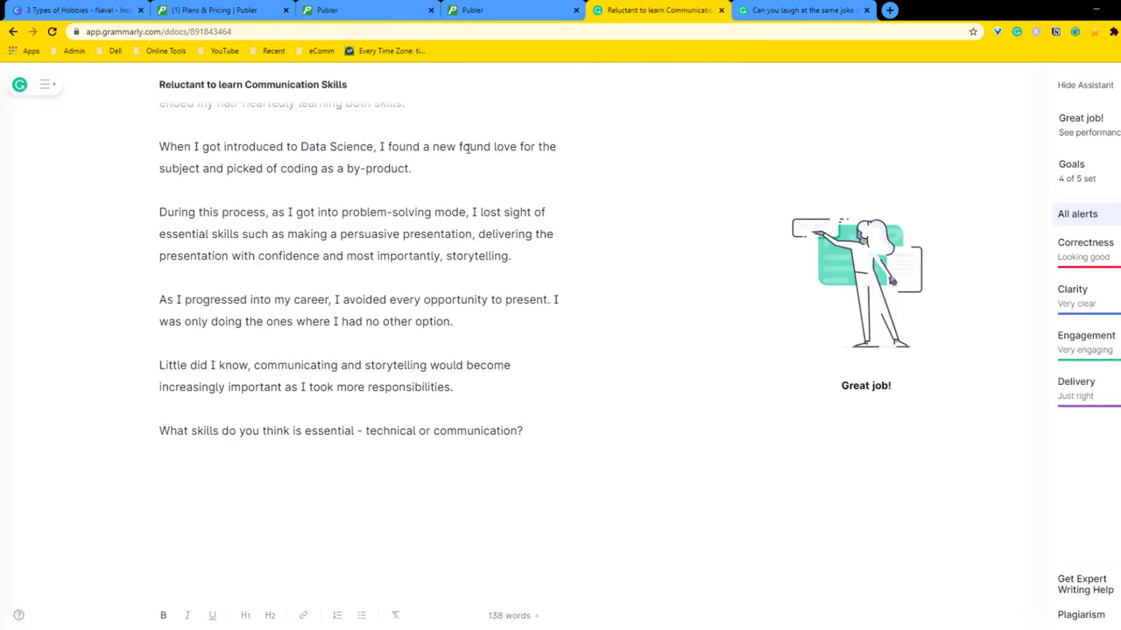
pyautogui.scroll(2, 502, 499)
pyautogui.moveTo(545, 551); pyautogui.dragTo(156, 158)
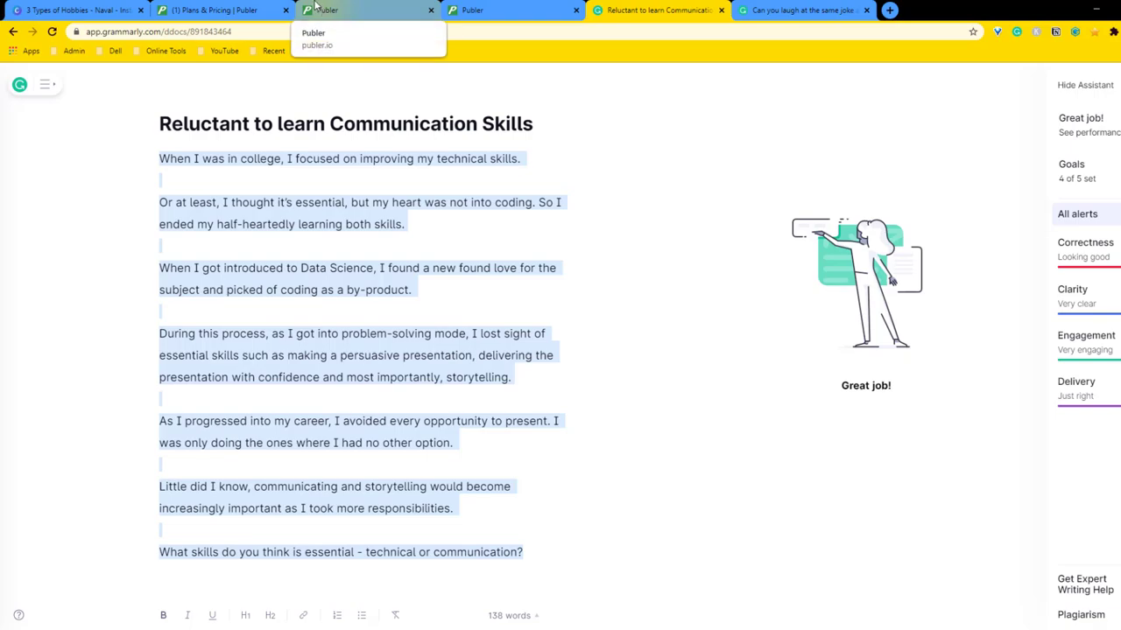
pyautogui.click(219, 10)
pyautogui.click(350, 10)
# Paste the communication-skills draft into the LinkedIn post body.
pyautogui.click(489, 214)
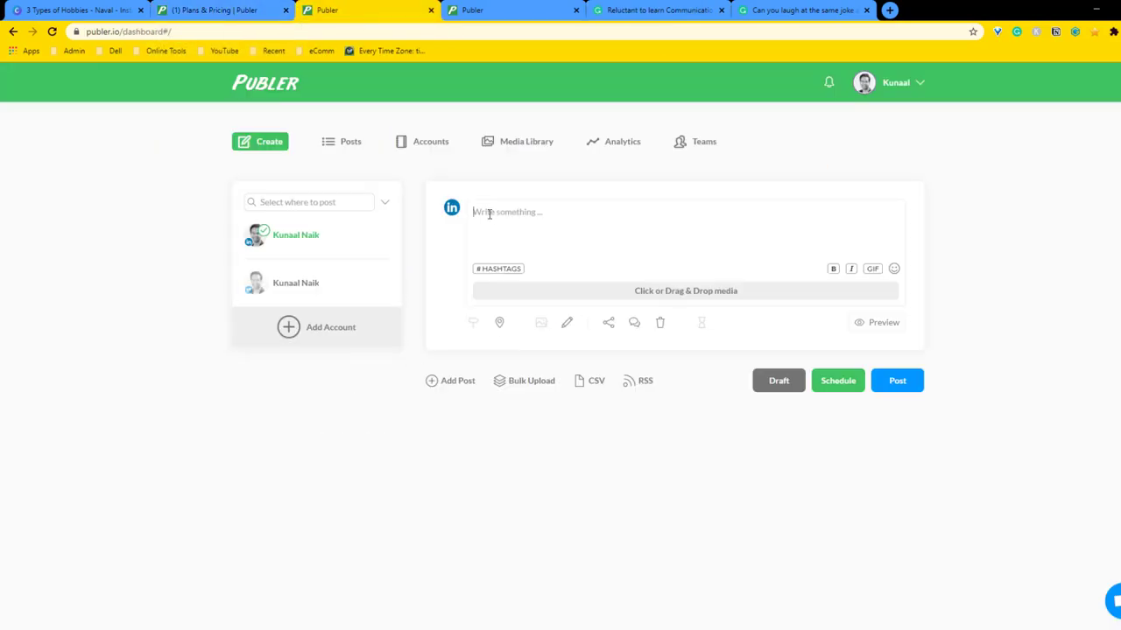
pyautogui.hotkey('ctrl', 'v')
pyautogui.scroll(-2, 548, 282)
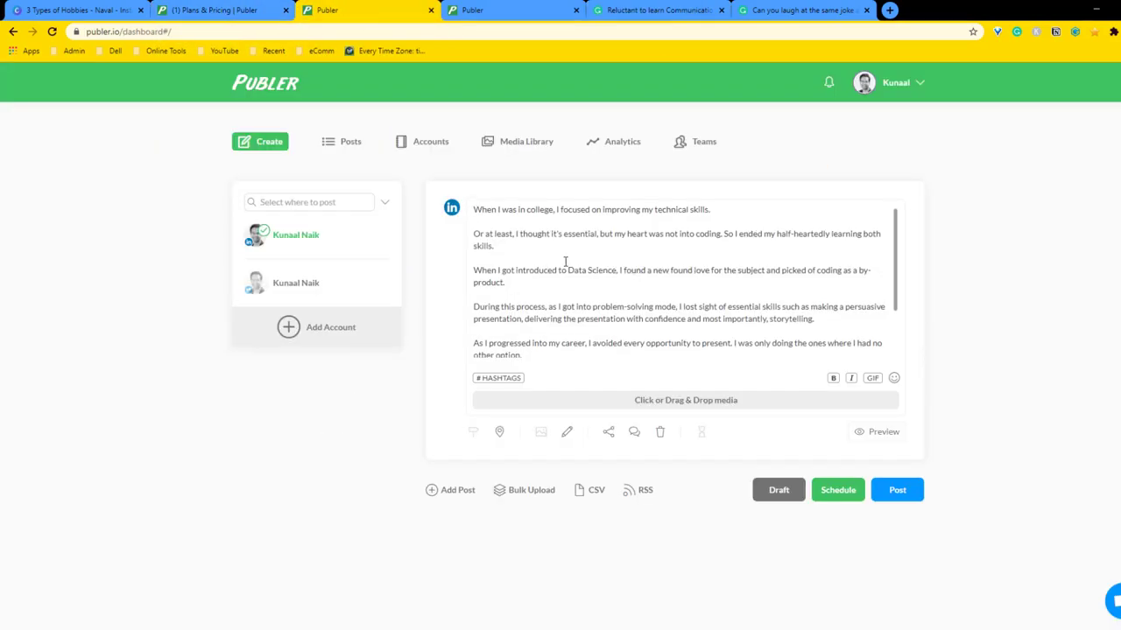
pyautogui.scroll(2, 549, 282)
pyautogui.scroll(-2, 549, 283)
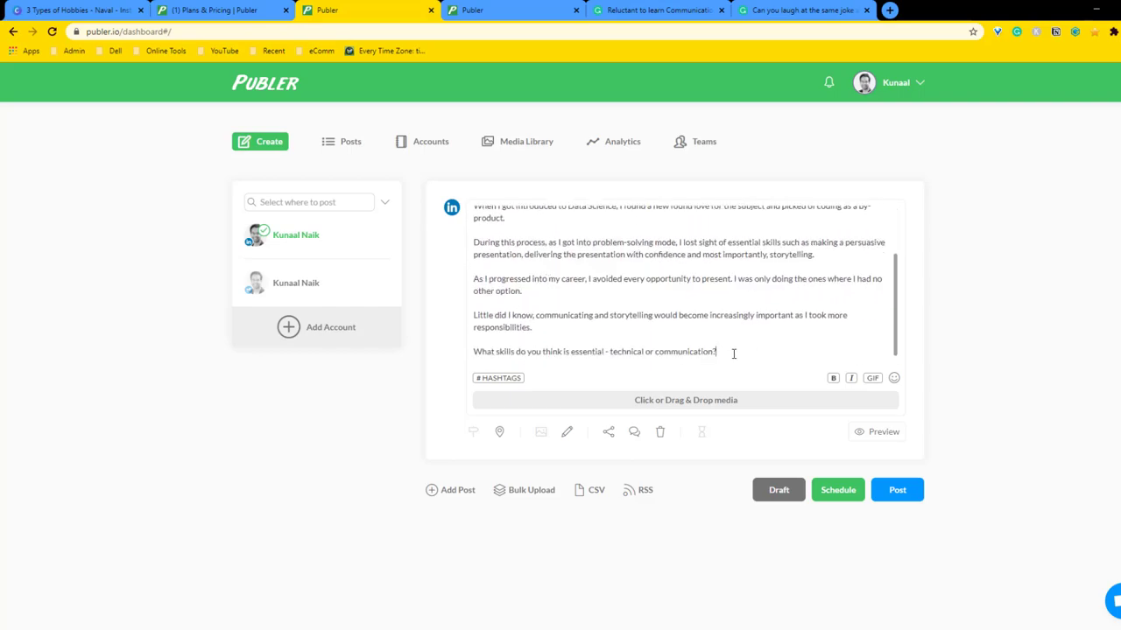
# Add suggested hashtags #present, #progress, #learning, #think and #communication to the post.
pyautogui.click(509, 383)
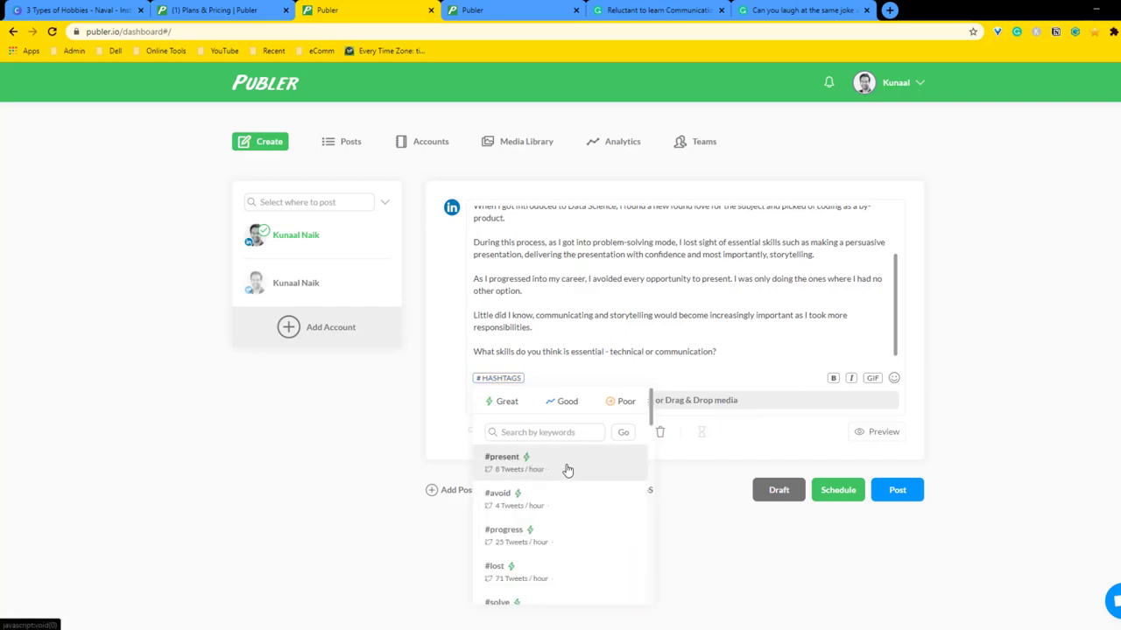
pyautogui.click(540, 467)
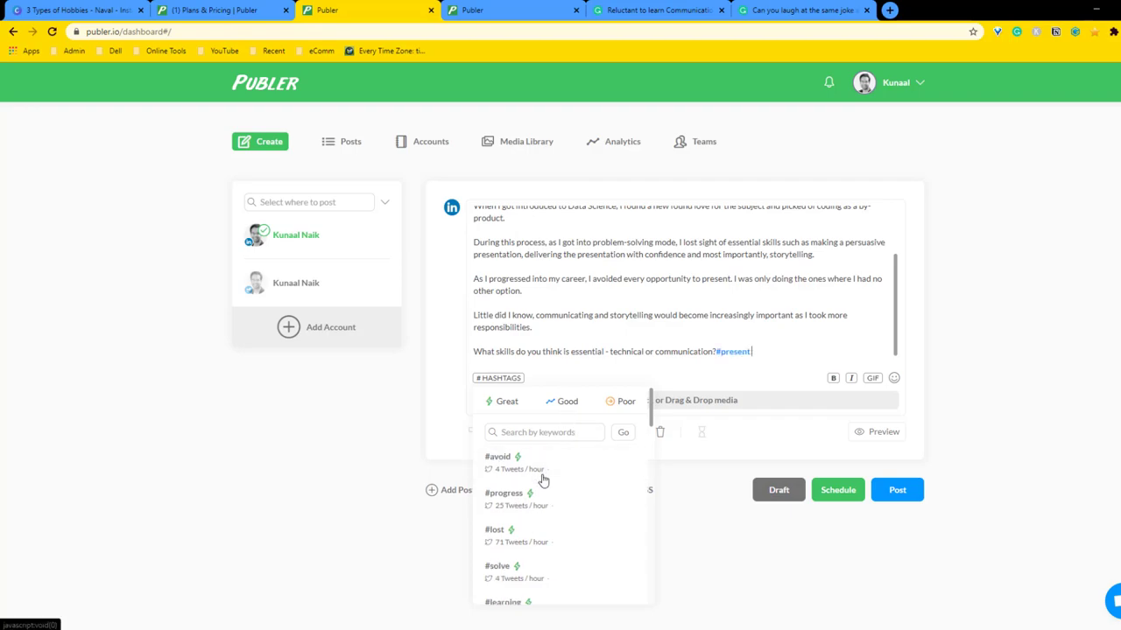
pyautogui.click(547, 503)
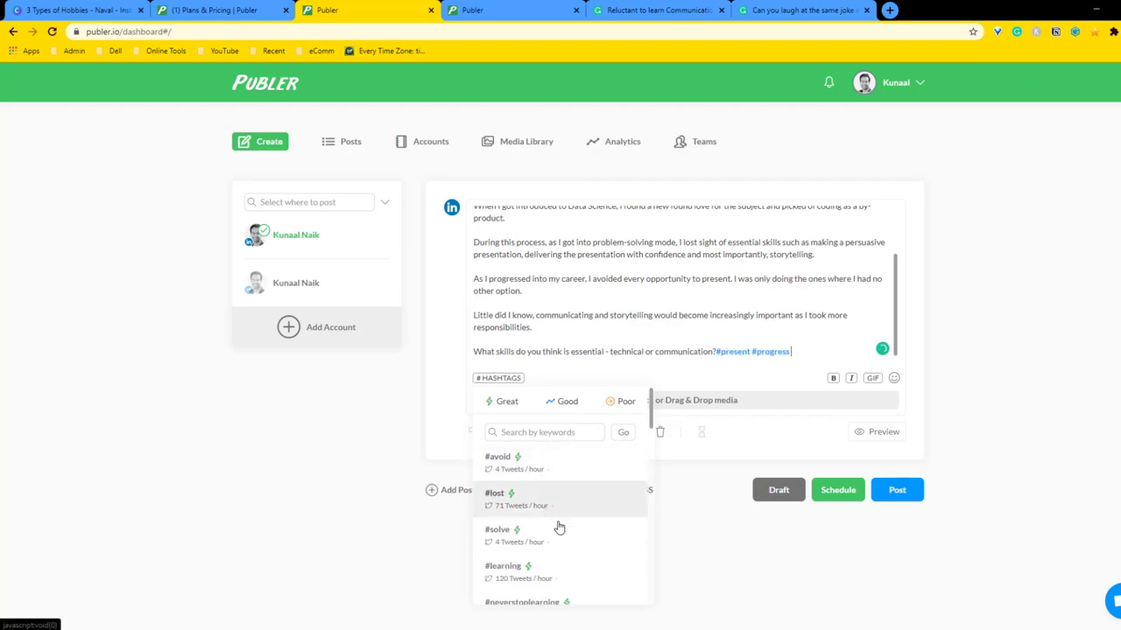
pyautogui.click(562, 571)
pyautogui.scroll(-1, 555, 531)
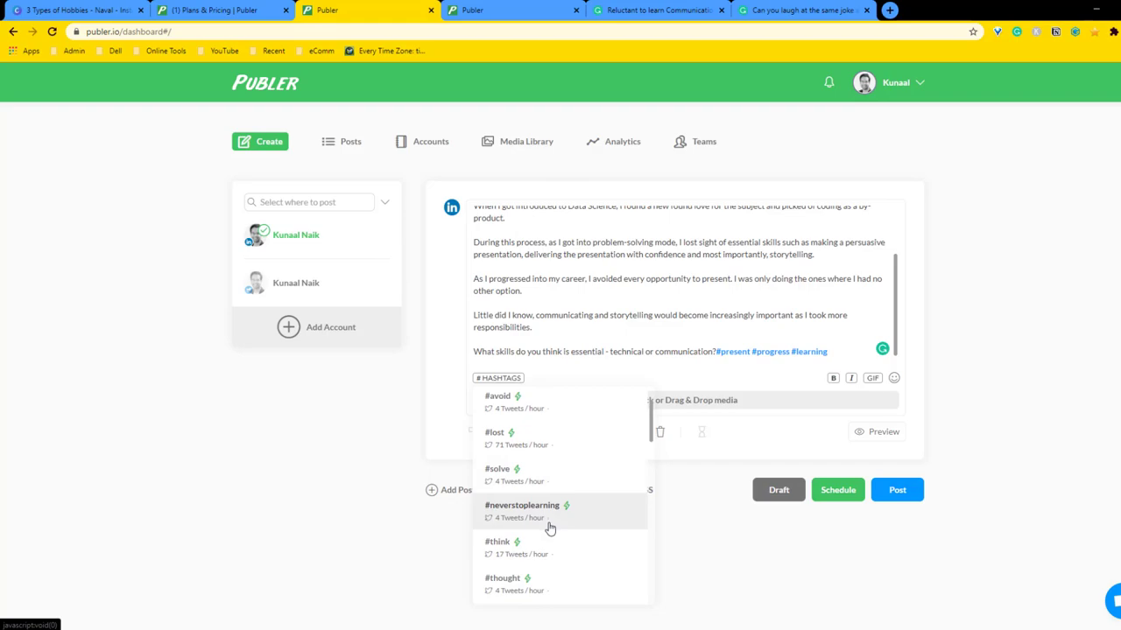
pyautogui.click(541, 548)
pyautogui.scroll(-3, 555, 525)
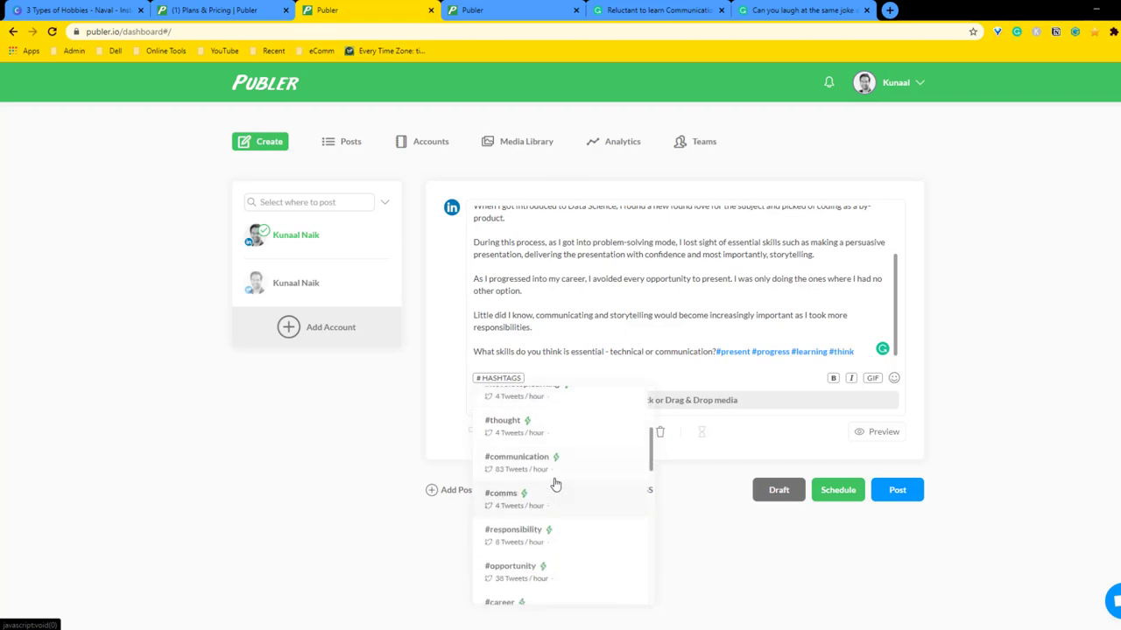
pyautogui.click(555, 480)
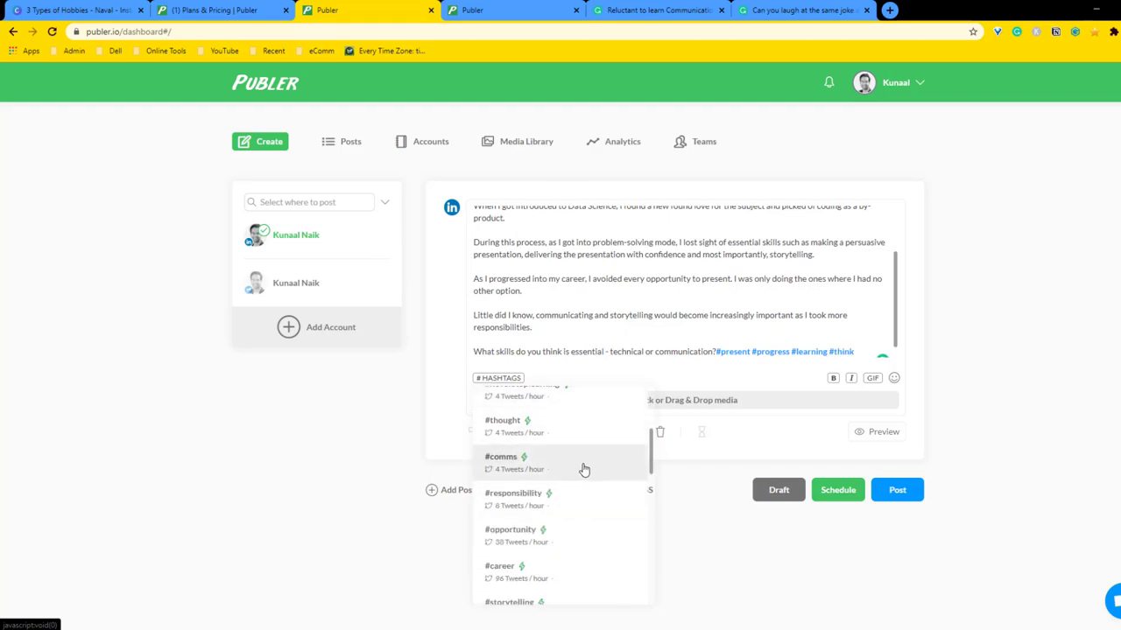
pyautogui.click(720, 350)
# Move the hashtags onto their own line, a blank line below the closing question.
pyautogui.hotkey('shift', 'End')
pyautogui.press('Delete')
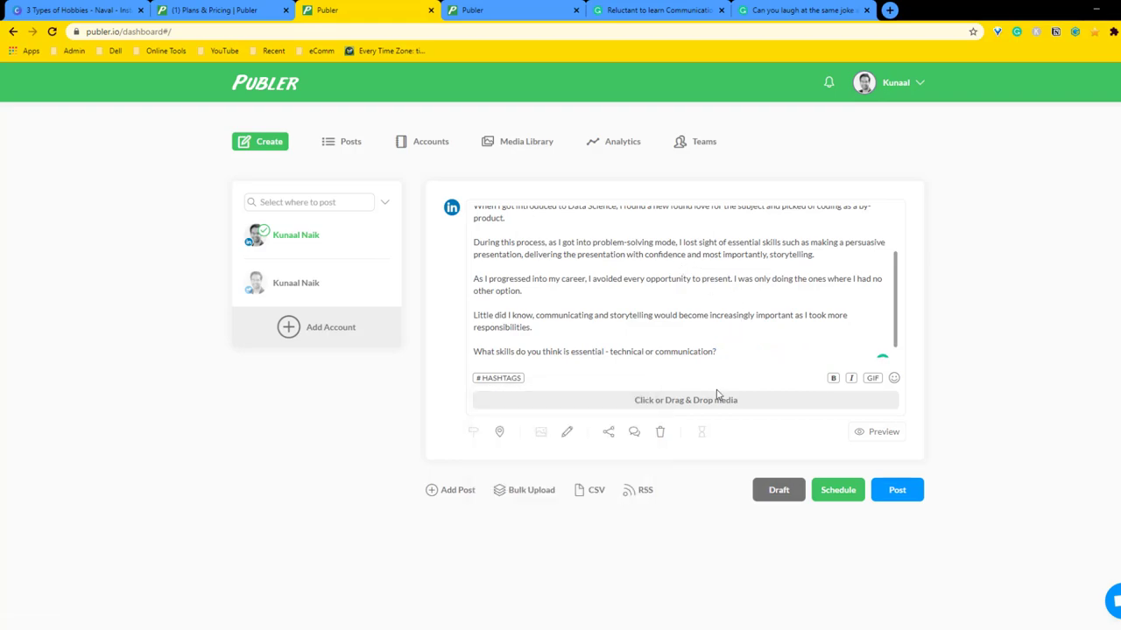
pyautogui.hotkey('ctrl', 'z')
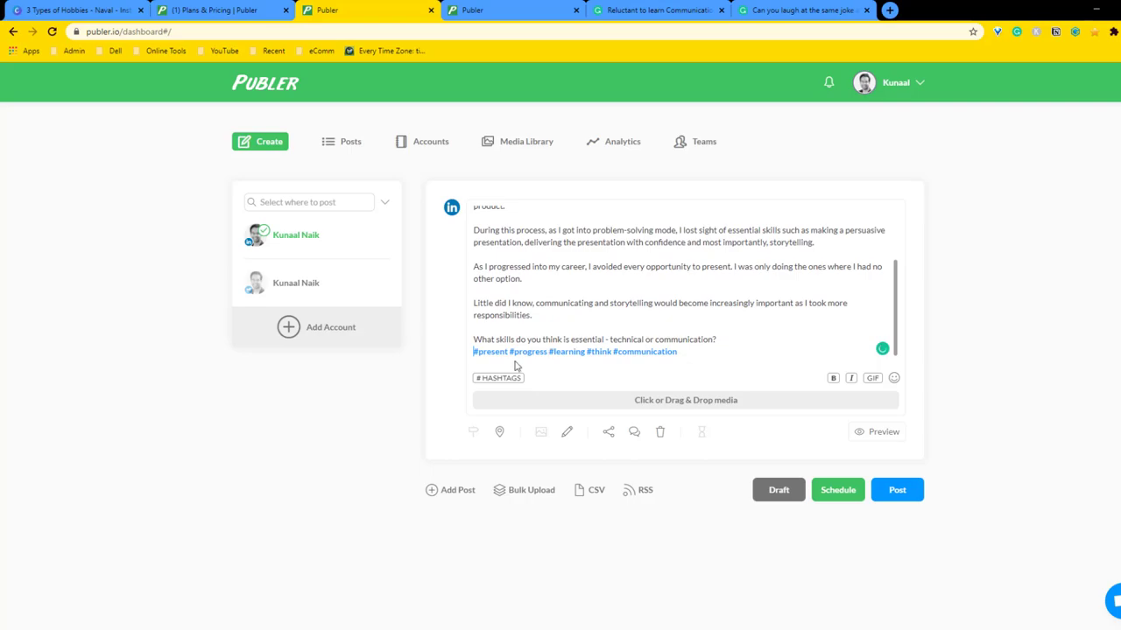
pyautogui.press('Return')
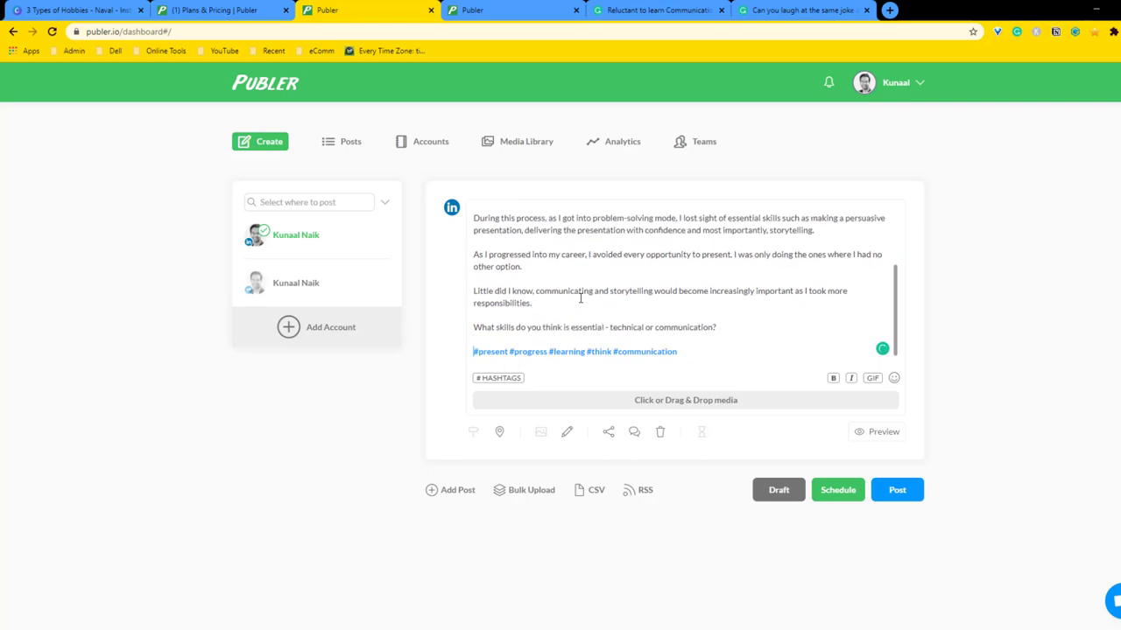
pyautogui.scroll(5, 580, 298)
pyautogui.scroll(-5, 666, 337)
# Append #datascience to the hashtag line and delete #present and #progress.
pyautogui.click(684, 356)
pyautogui.write('#datascience')
pyautogui.moveTo(548, 353); pyautogui.dragTo(474, 351)
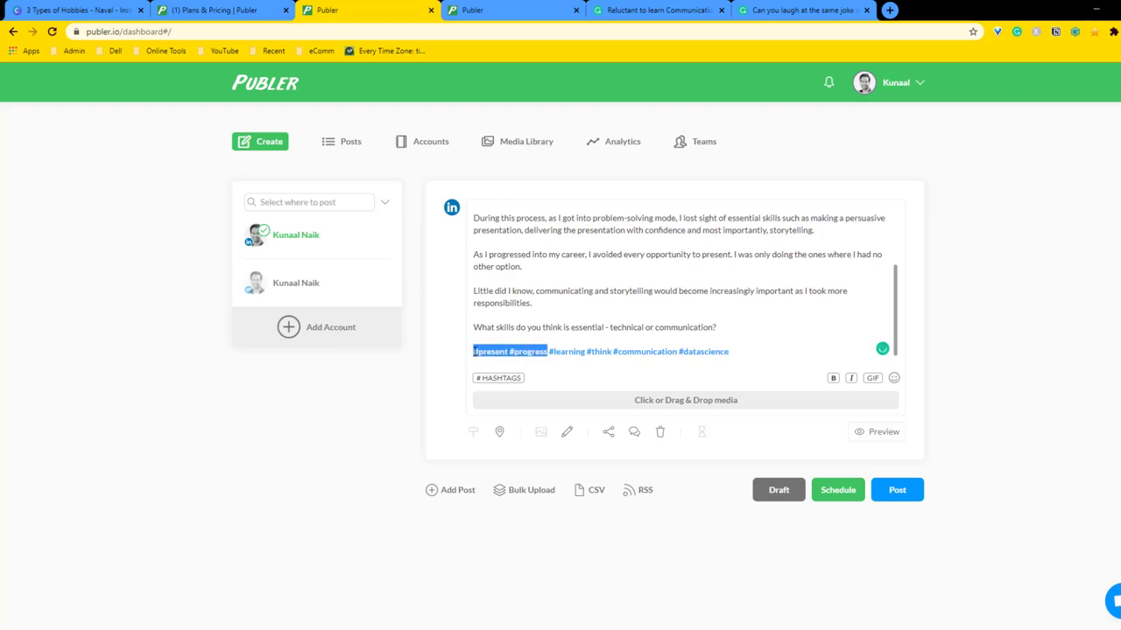
pyautogui.press('BackSpace')
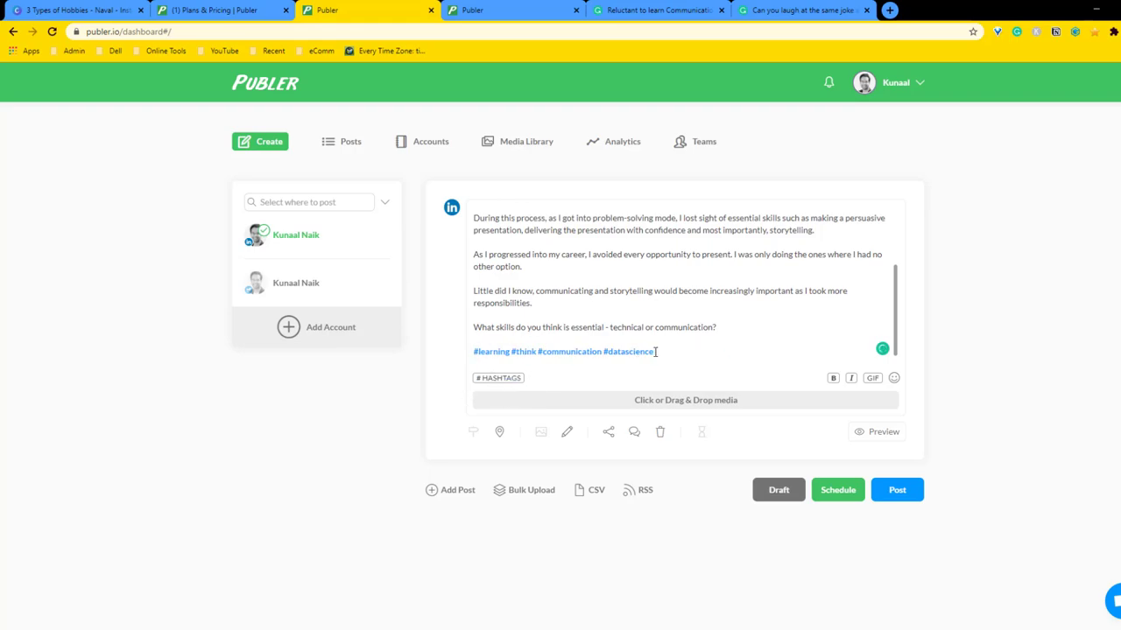
pyautogui.scroll(2, 540, 239)
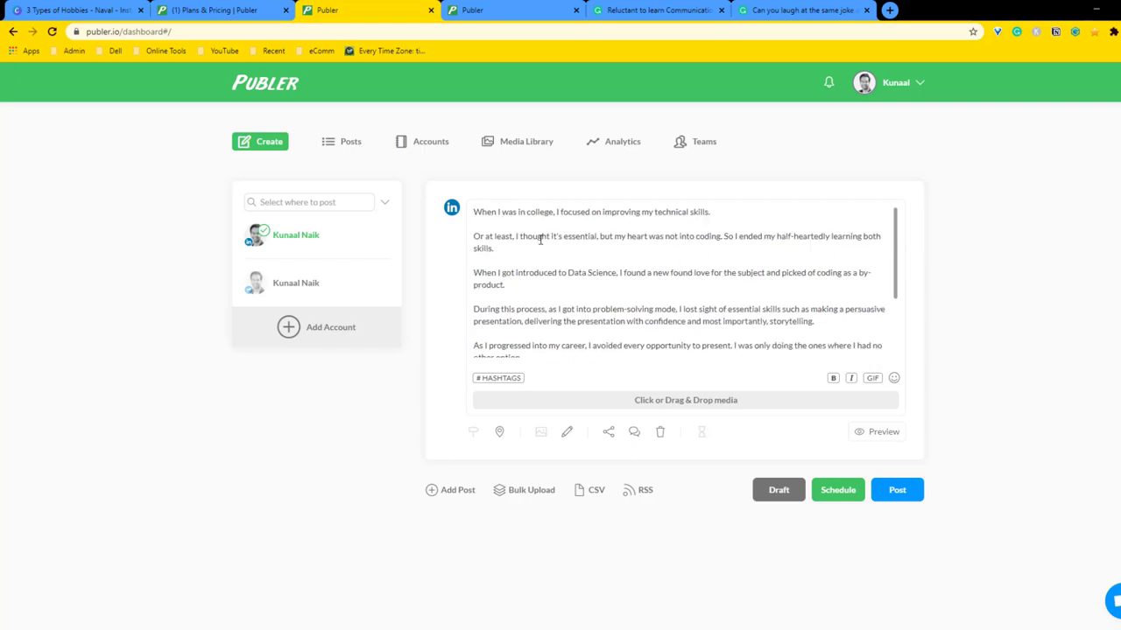
pyautogui.scroll(-2, 547, 281)
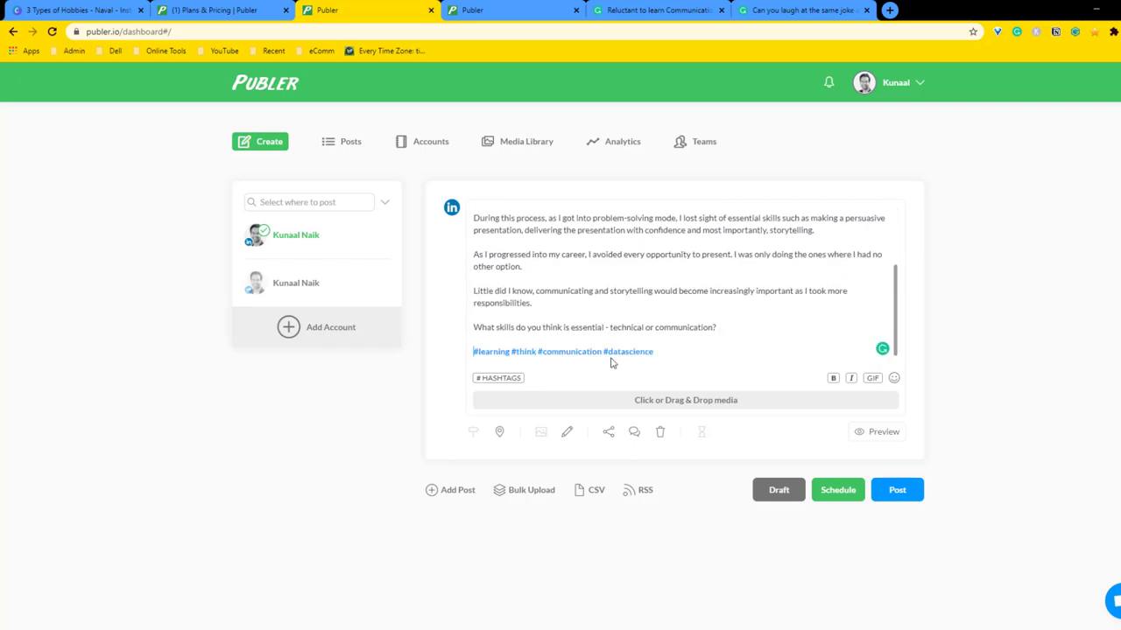
pyautogui.scroll(2, 665, 315)
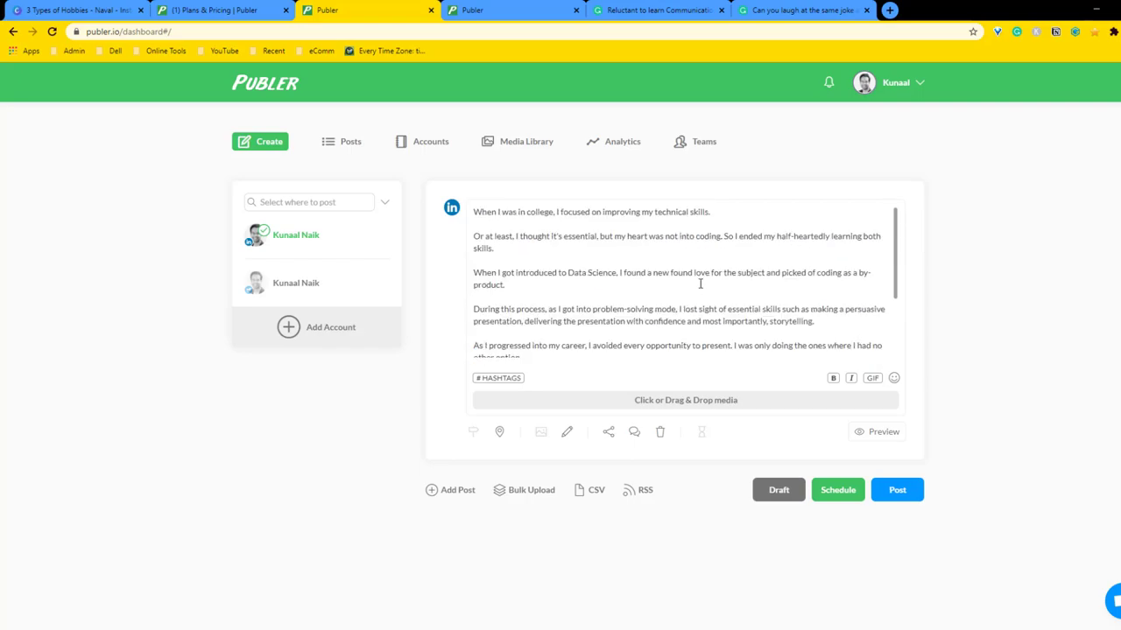
pyautogui.scroll(-2, 698, 281)
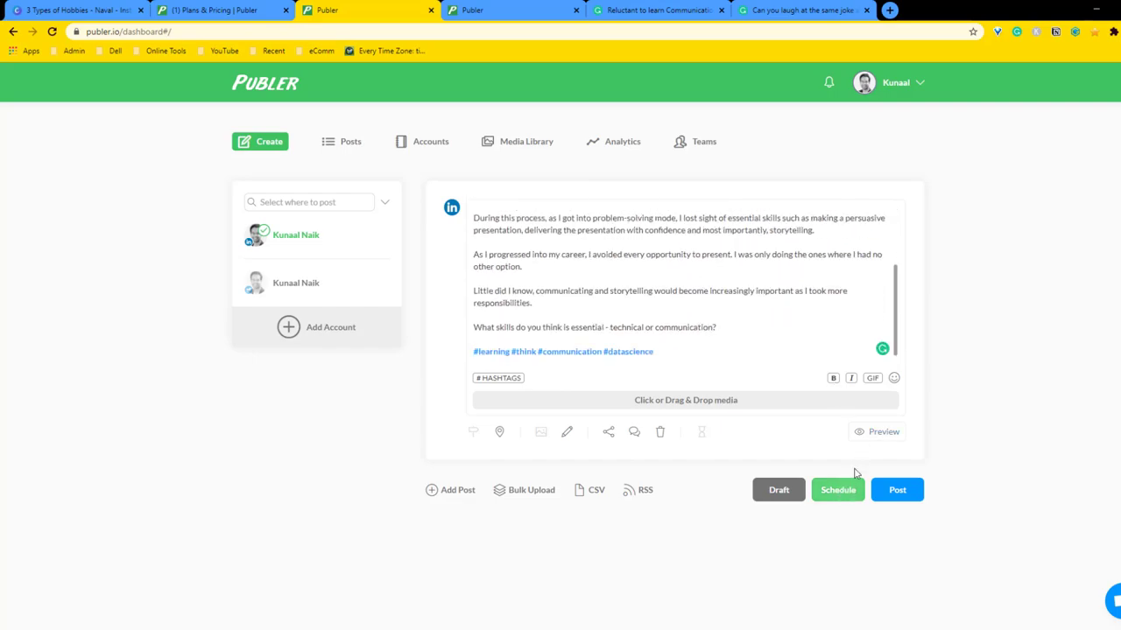
pyautogui.click(876, 431)
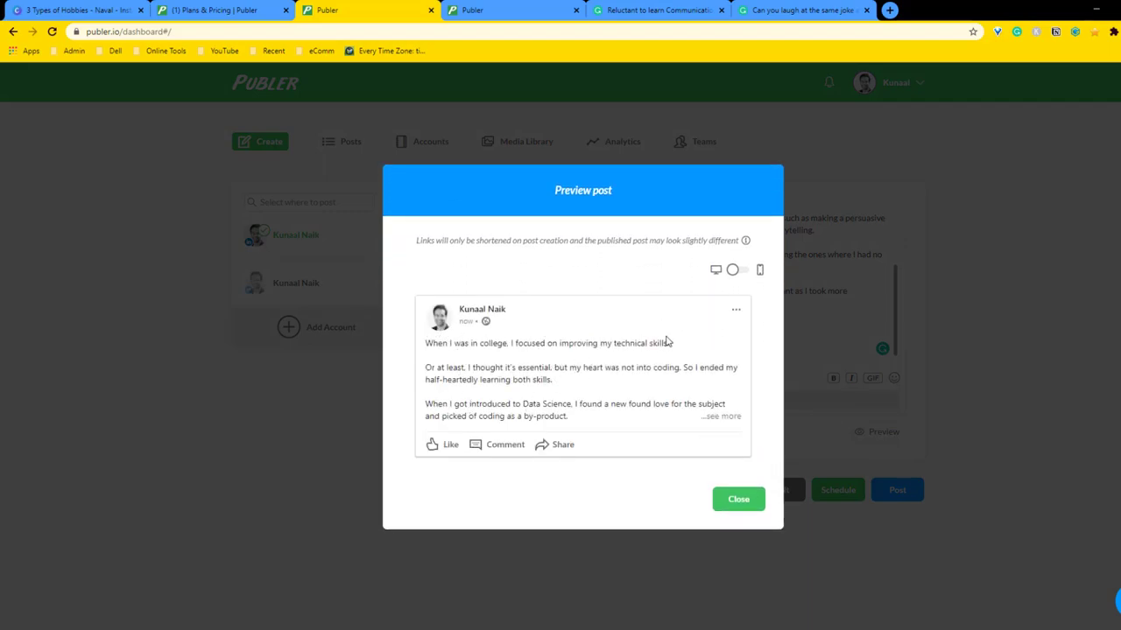
pyautogui.click(734, 273)
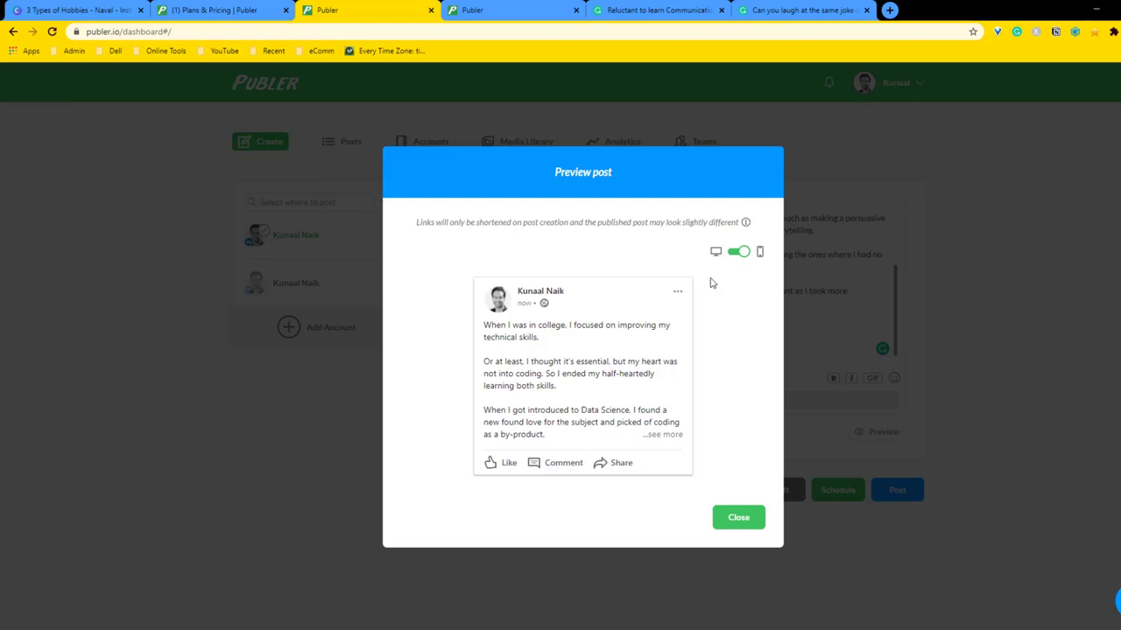
pyautogui.click(740, 254)
pyautogui.click(740, 500)
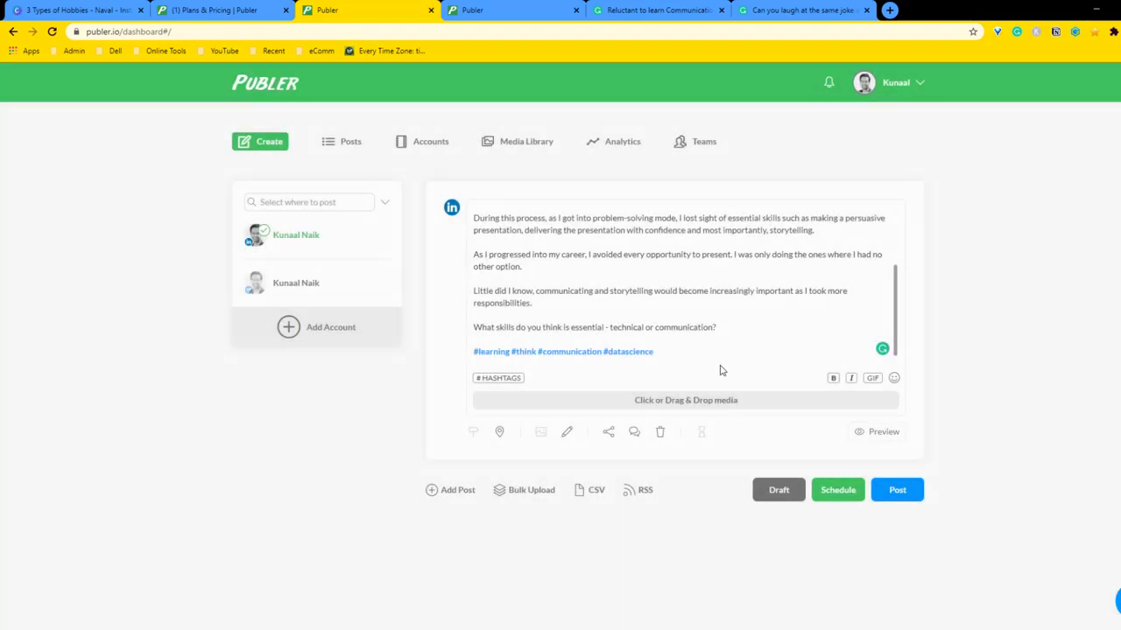
pyautogui.scroll(2, 640, 242)
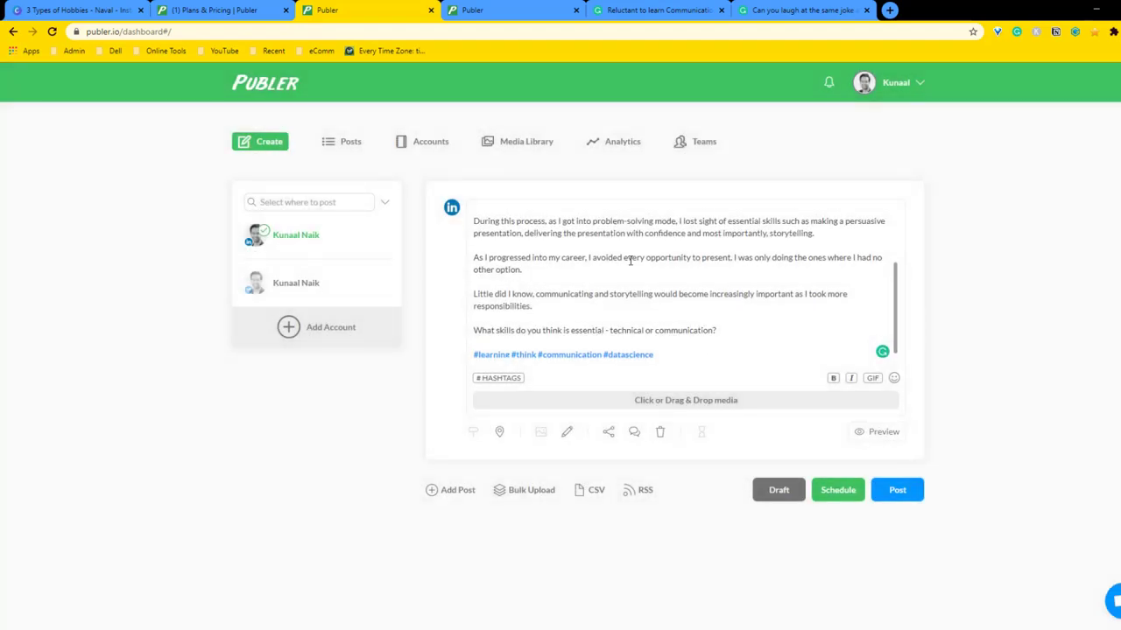
# Schedule the post manually for Wednesday, September 30 at 11:00 AM.
pyautogui.click(847, 495)
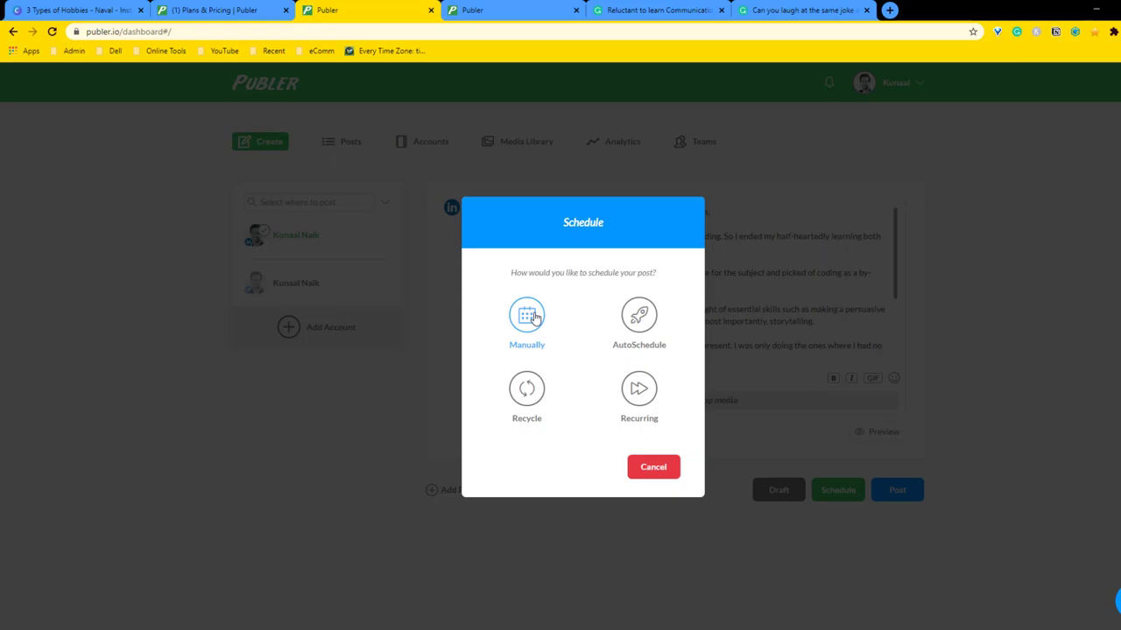
pyautogui.click(536, 317)
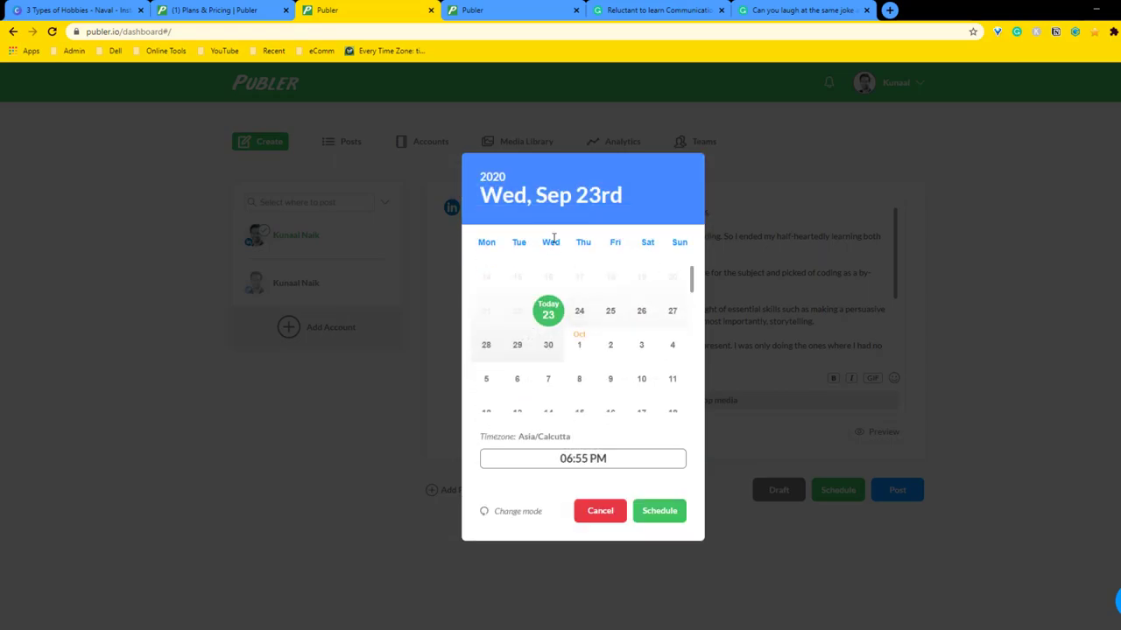
pyautogui.click(549, 350)
pyautogui.click(555, 458)
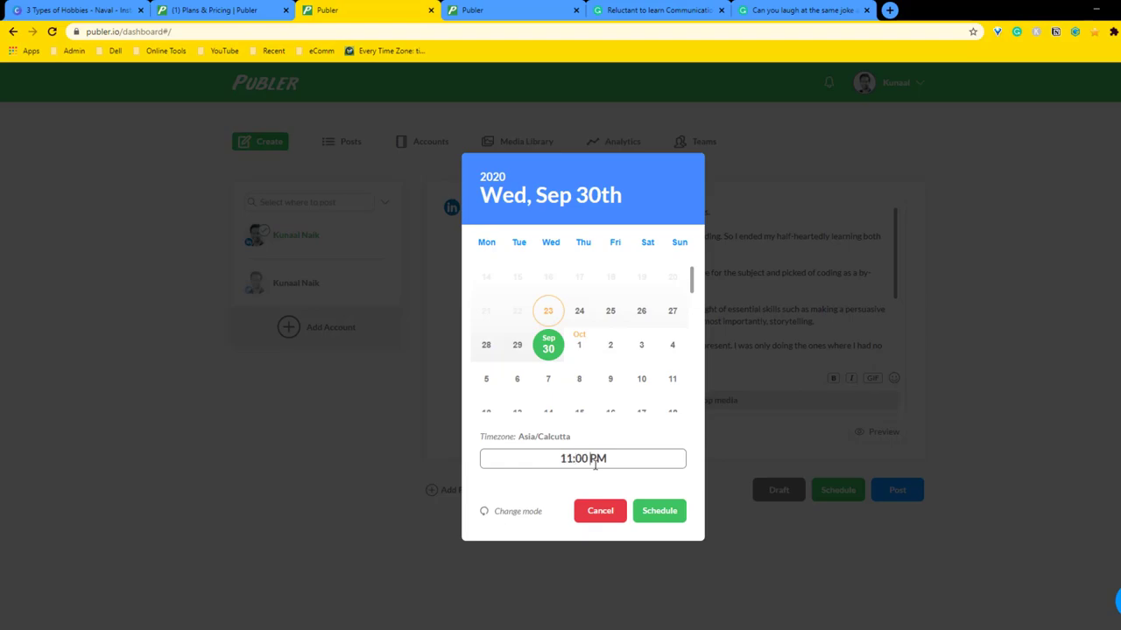
pyautogui.click(595, 462)
pyautogui.click(660, 512)
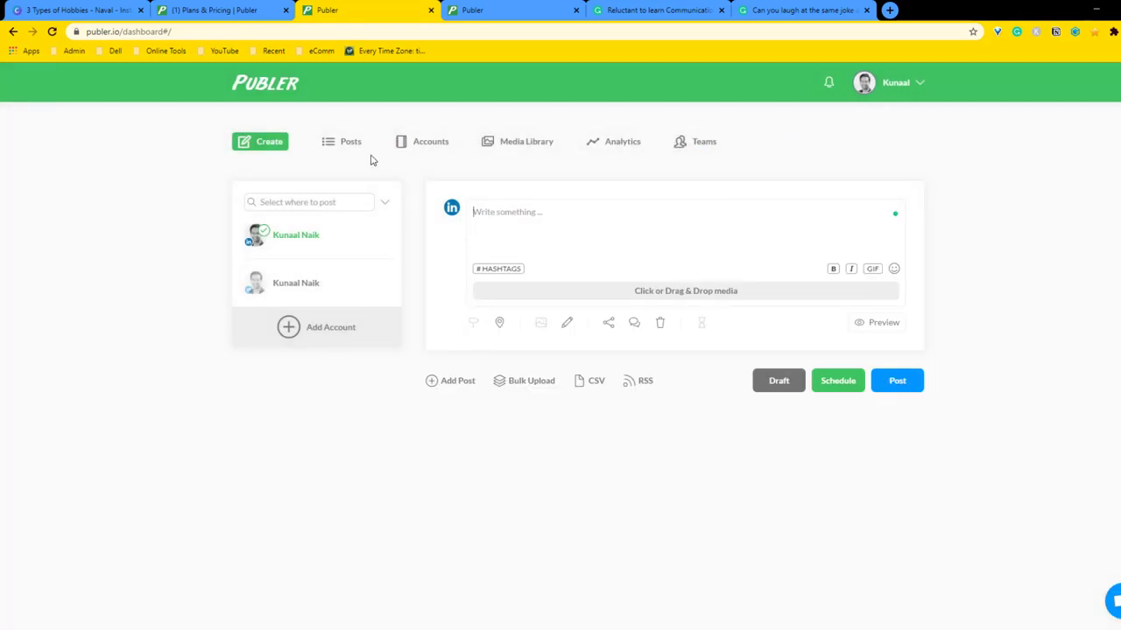
# Review the scheduled posts in the calendar, then as a list.
pyautogui.click(343, 142)
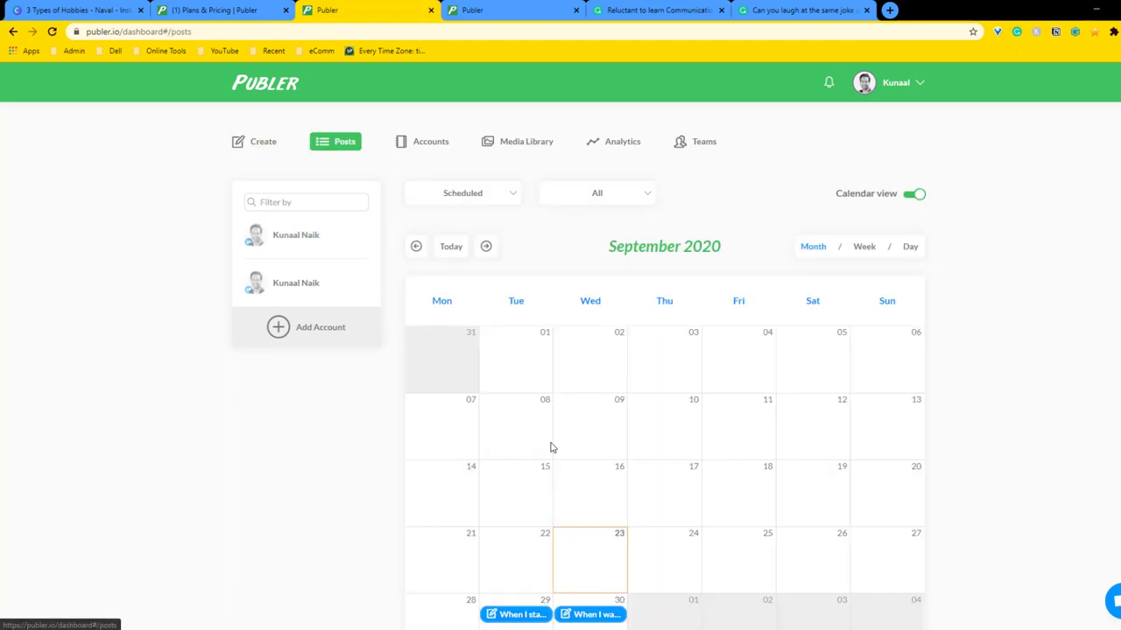
pyautogui.scroll(-2, 553, 455)
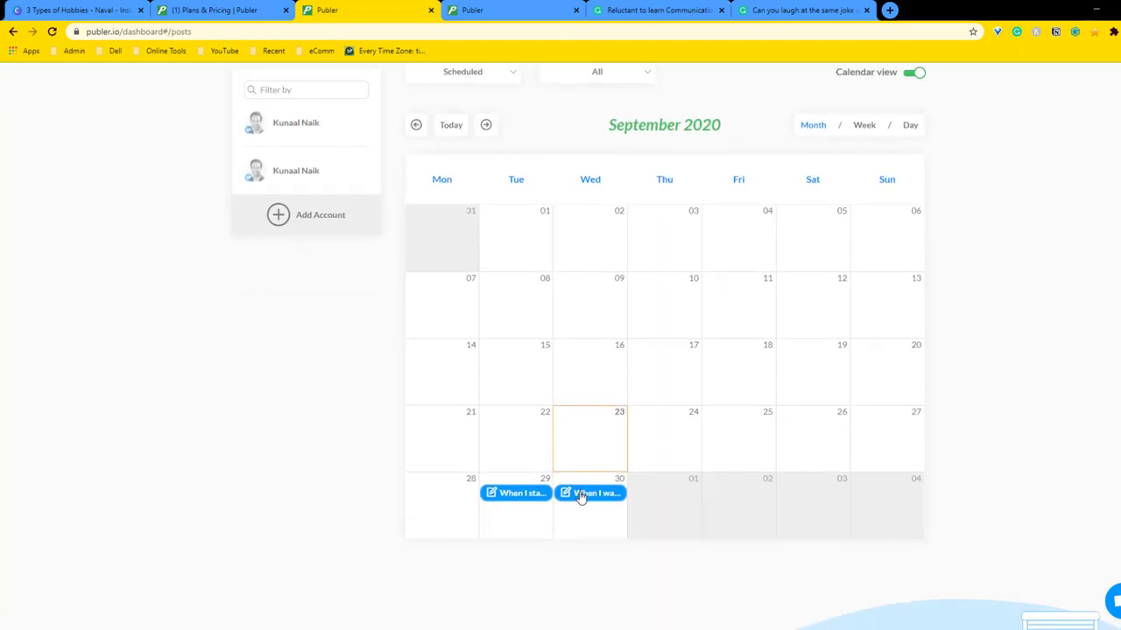
pyautogui.moveTo(593, 500)
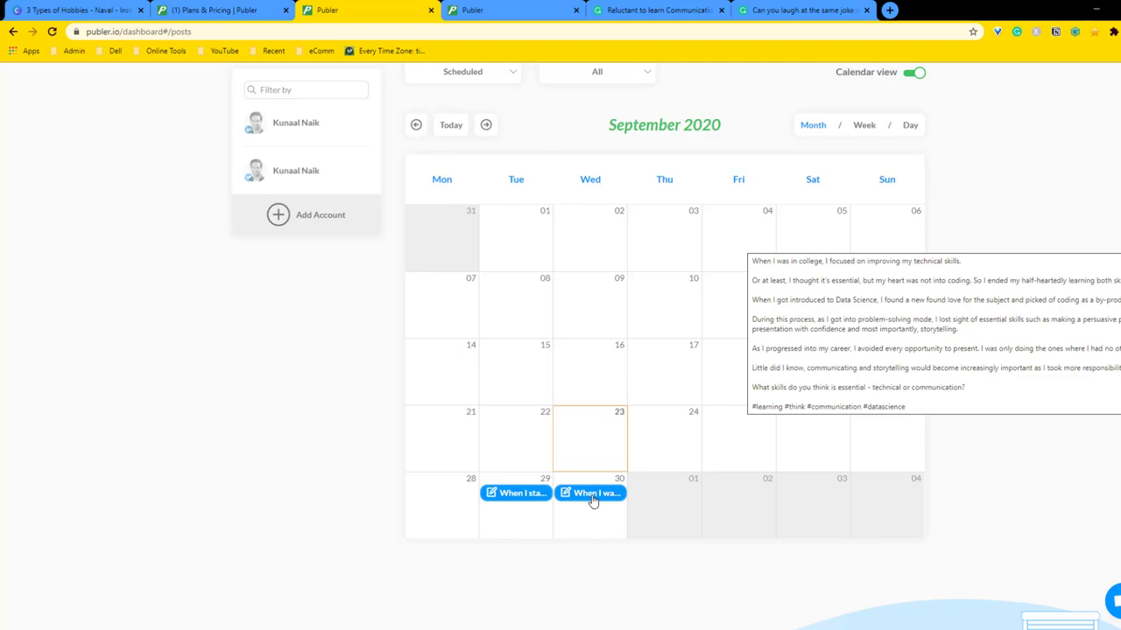
pyautogui.scroll(1, 593, 500)
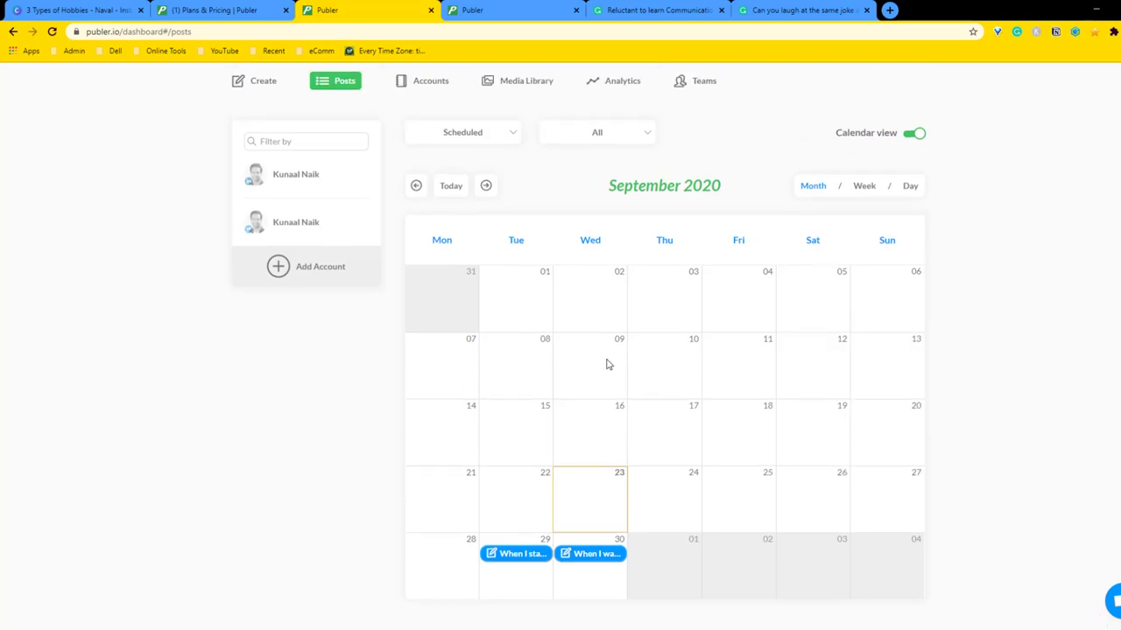
pyautogui.click(915, 133)
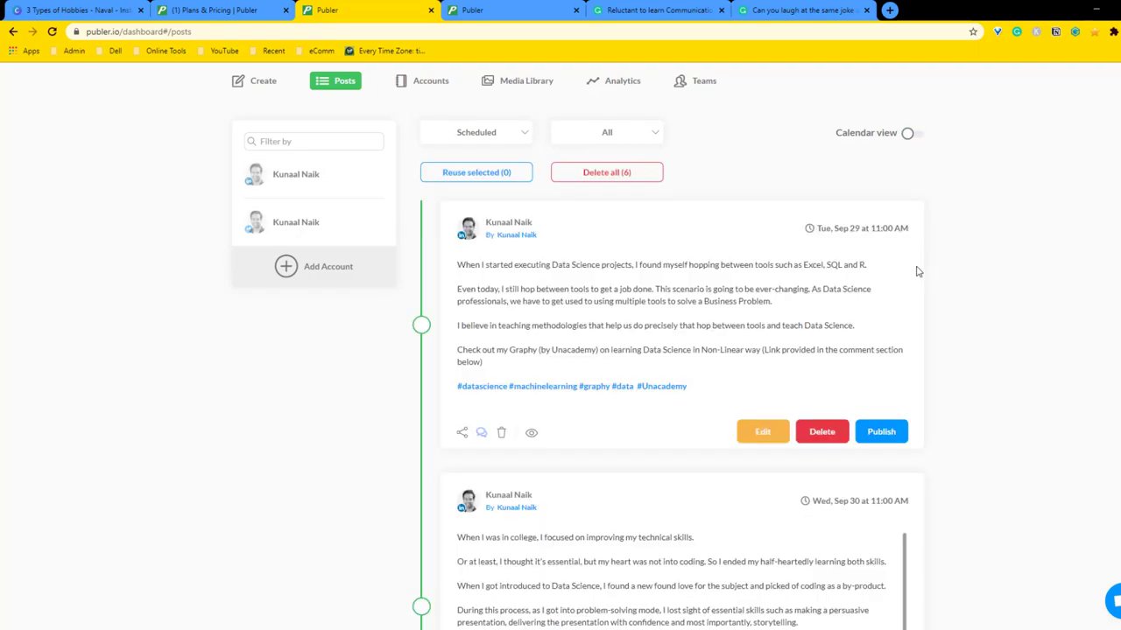
pyautogui.scroll(-3, 553, 328)
pyautogui.scroll(-3, 465, 432)
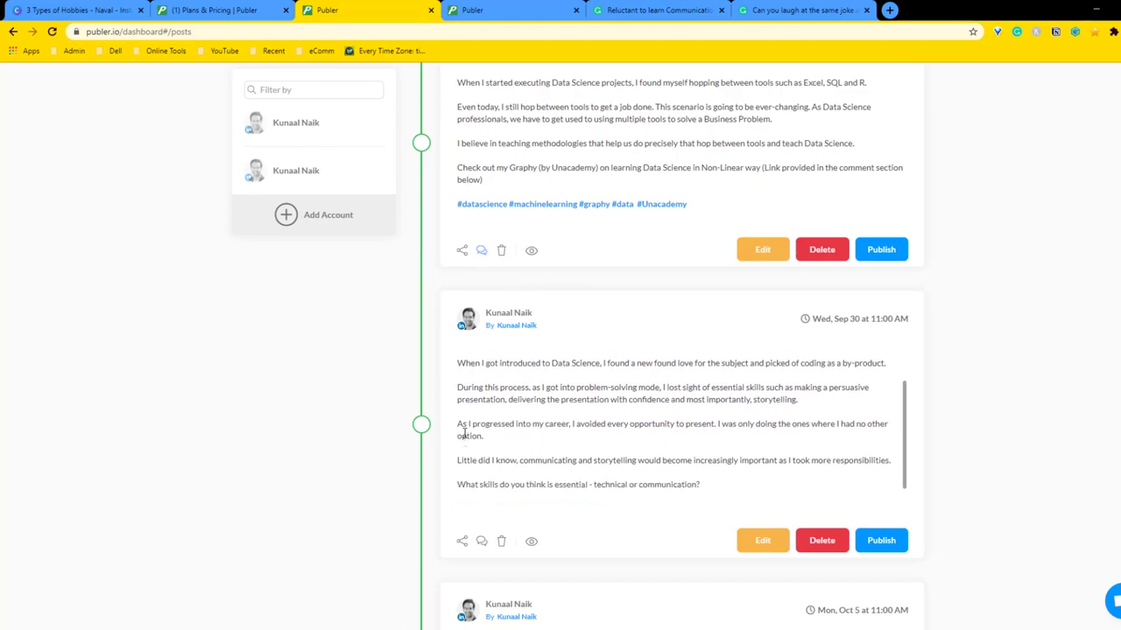
pyautogui.scroll(-8, 946, 407)
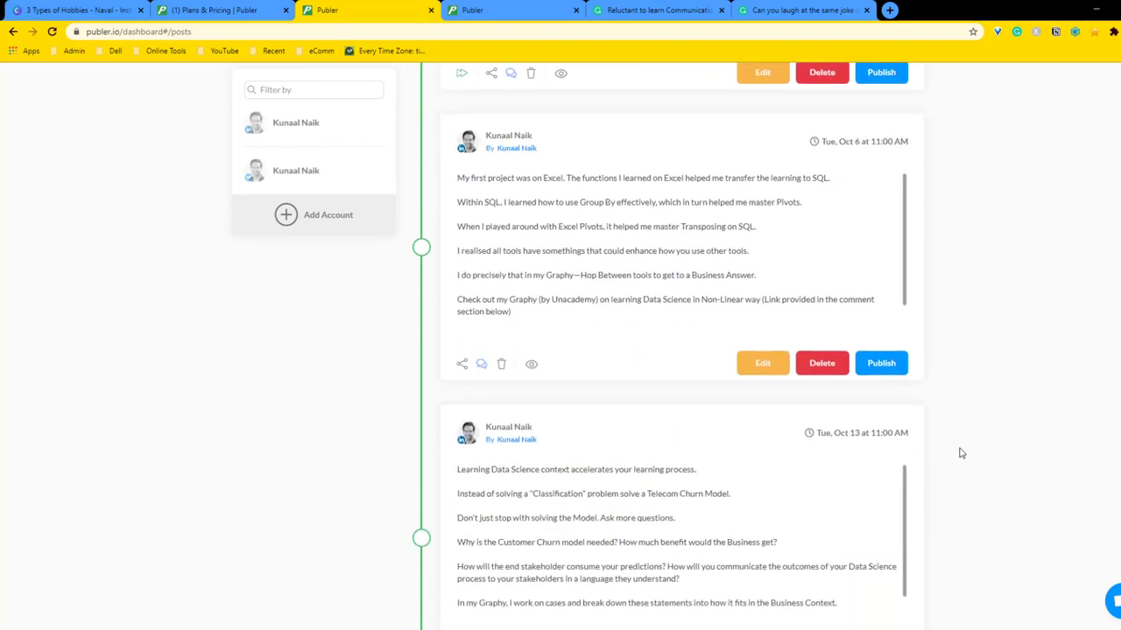
pyautogui.scroll(-3, 959, 452)
pyautogui.scroll(5, 577, 256)
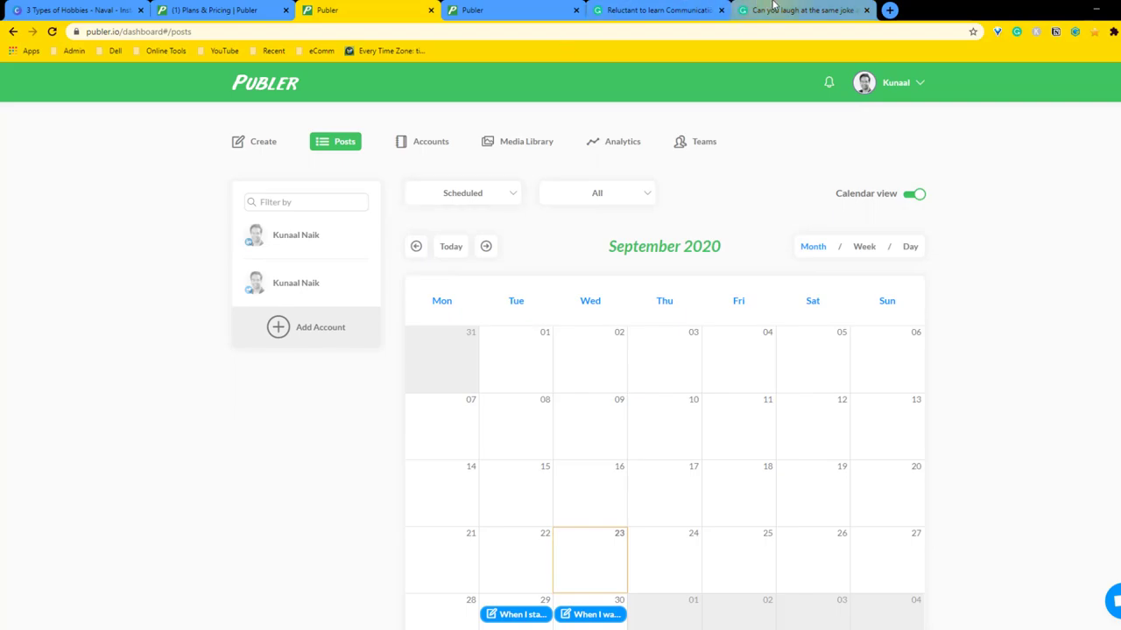
# Select the whole joke story text in Grammarly and return to Publer.
pyautogui.click(801, 10)
pyautogui.hotkey('ctrl', 'a')
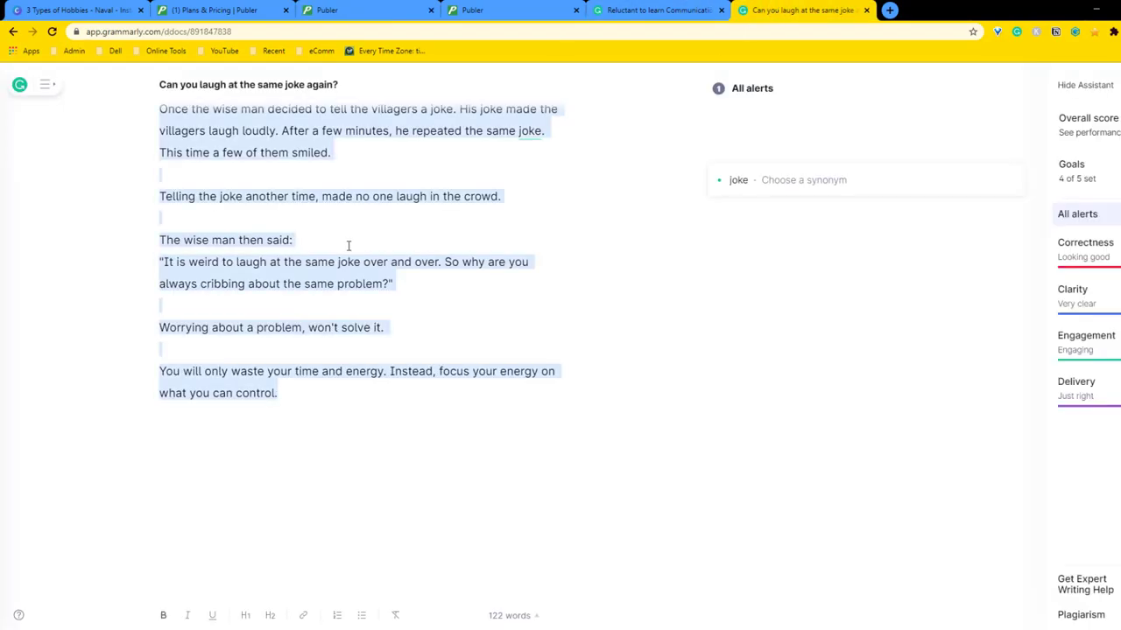
pyautogui.click(229, 7)
pyautogui.click(404, 3)
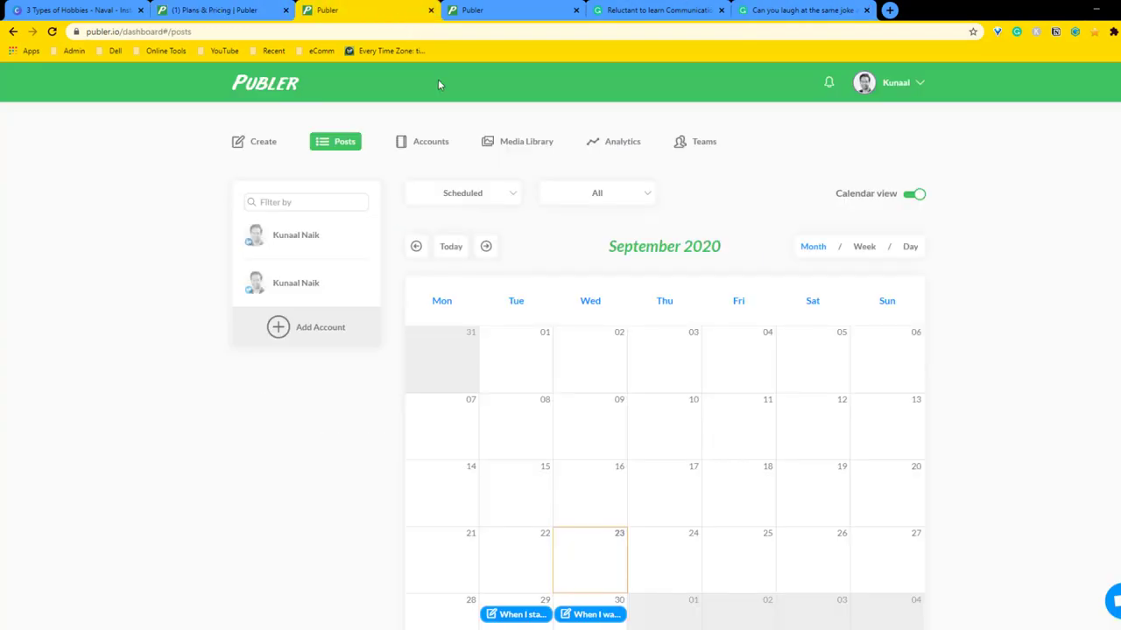
# Paste the wise-man joke story into a new post and add #focus #solve #happiness.
pyautogui.click(260, 142)
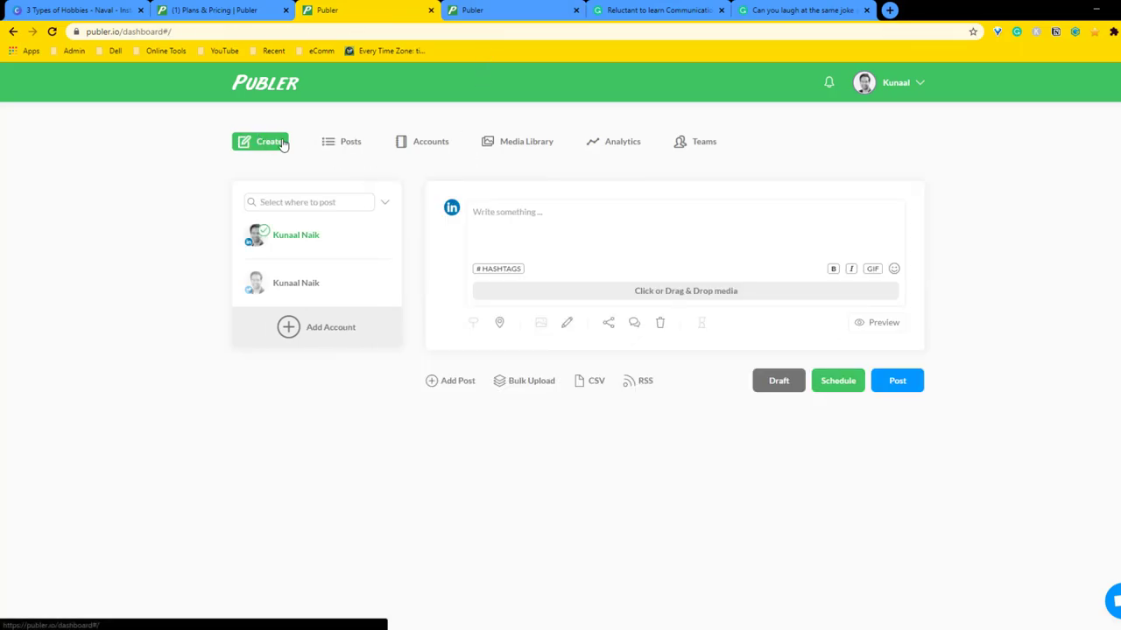
pyautogui.click(521, 221)
pyautogui.write('Once there lived a wise man. Many villagers visited him to resolve their problems. Most times the villagers only complained, often about the same thing.  Once the wise man decided to tell the villagers a joke. His joke made the villagers laugh loudly. After a few minutes, he repeated the same joke. This time a few of them smiled.  Telling the joke another time, made no one laugh in the crowd.  The wise man then said: "It is weird to laugh at the same joke over and over. So why are you always cribbing about the same problem?"  Worrying about a problem, won\'t solve it.')
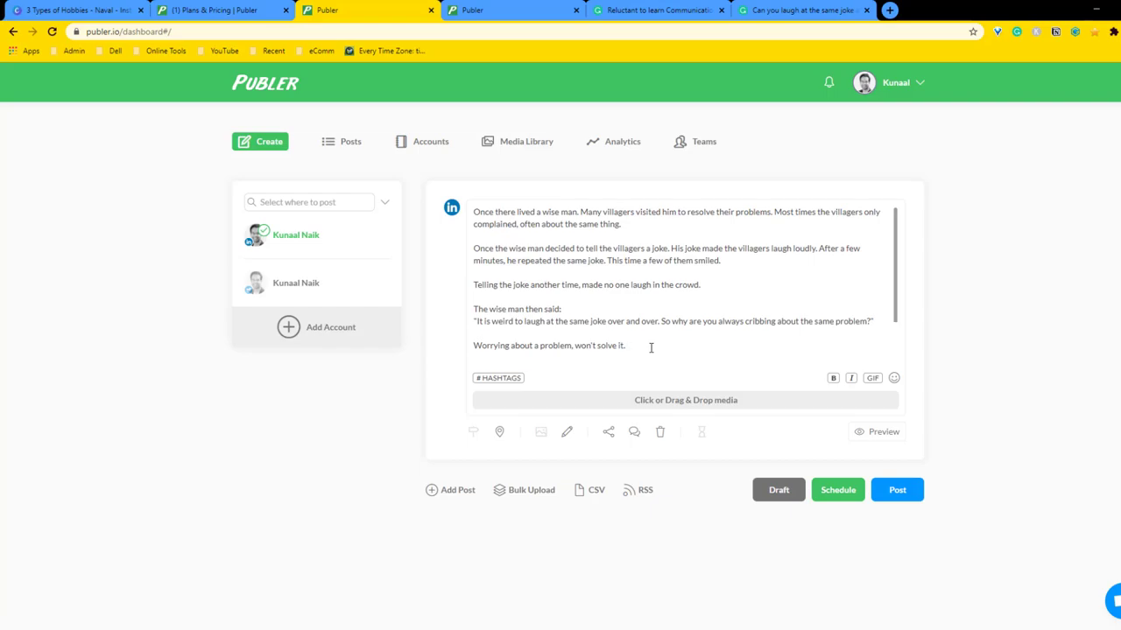
pyautogui.click(484, 379)
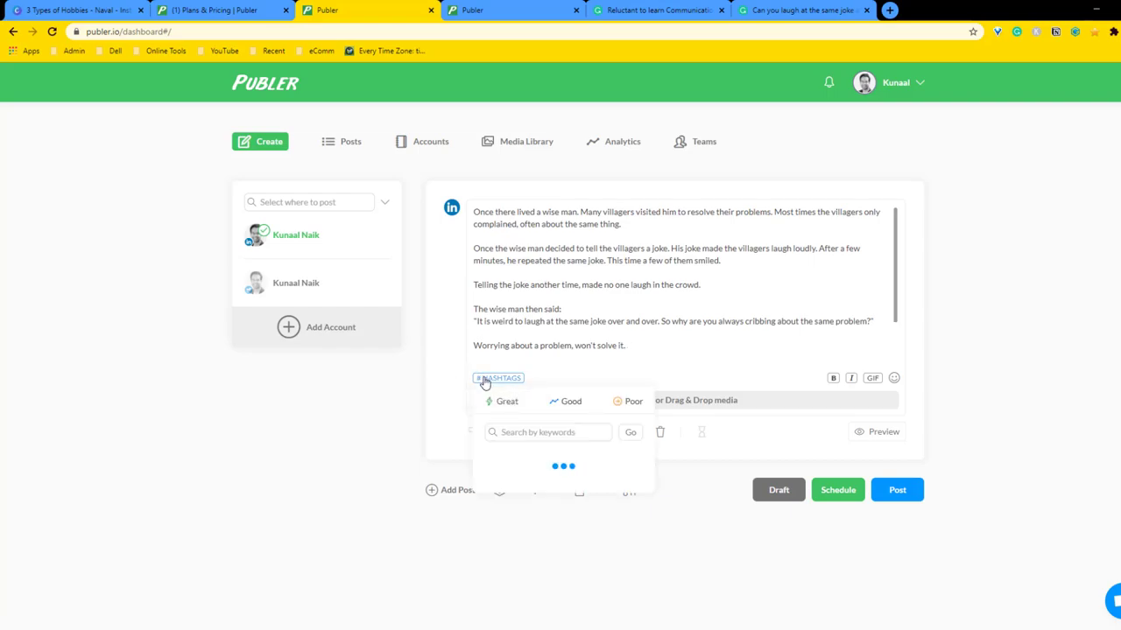
pyautogui.scroll(-1, 671, 270)
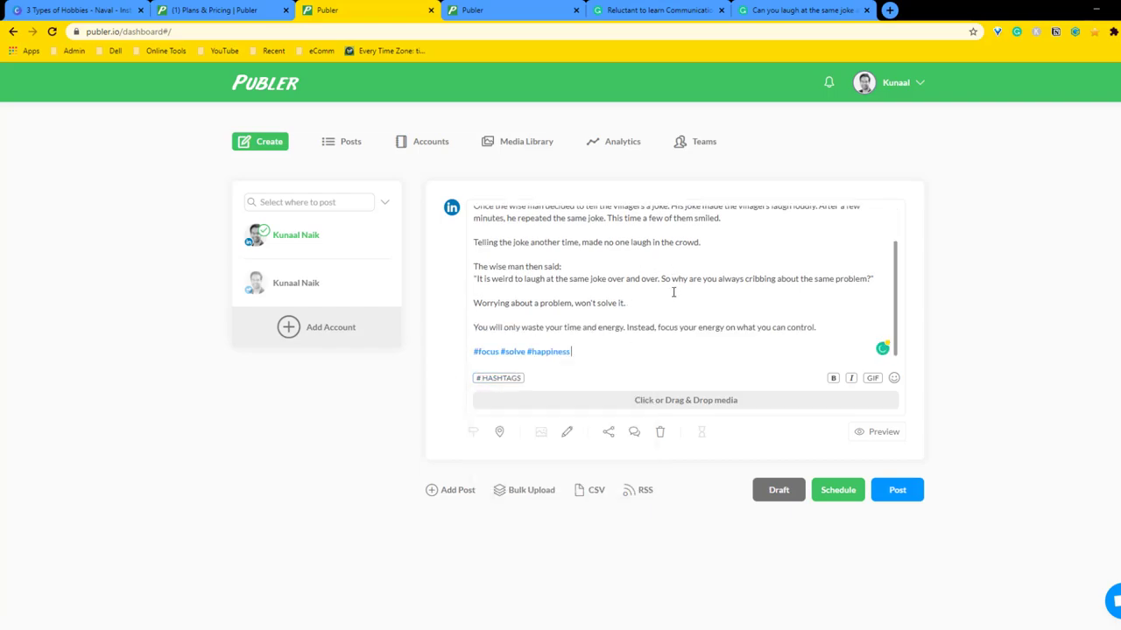
pyautogui.scroll(1, 724, 301)
# Schedule the story post for Wed, Oct 14 at 11:00 AM.
pyautogui.click(846, 495)
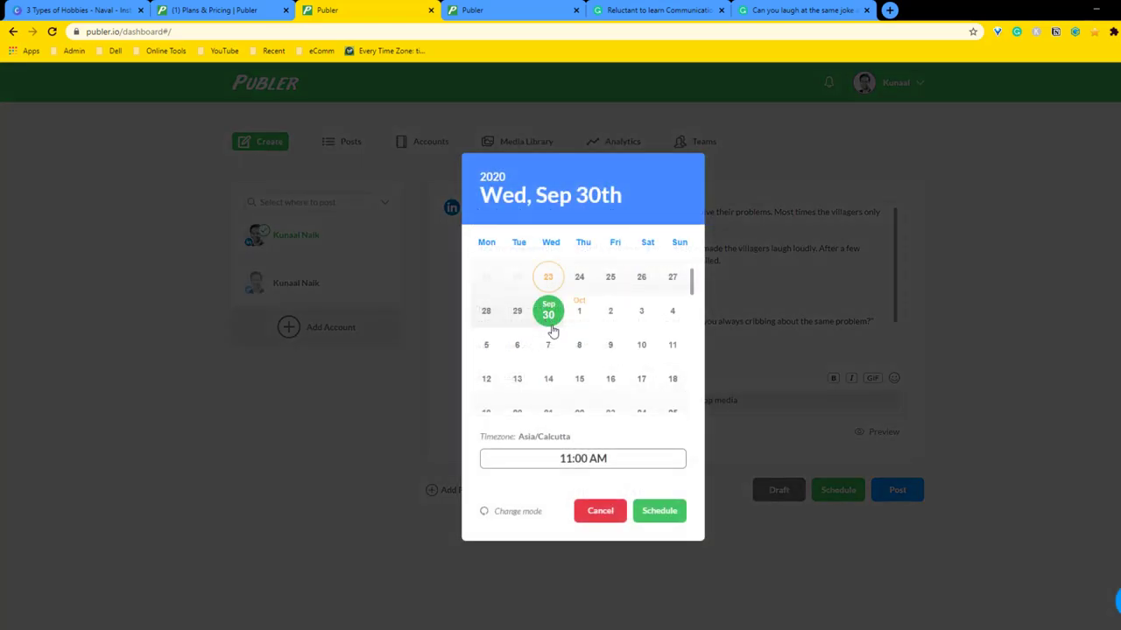
pyautogui.click(549, 386)
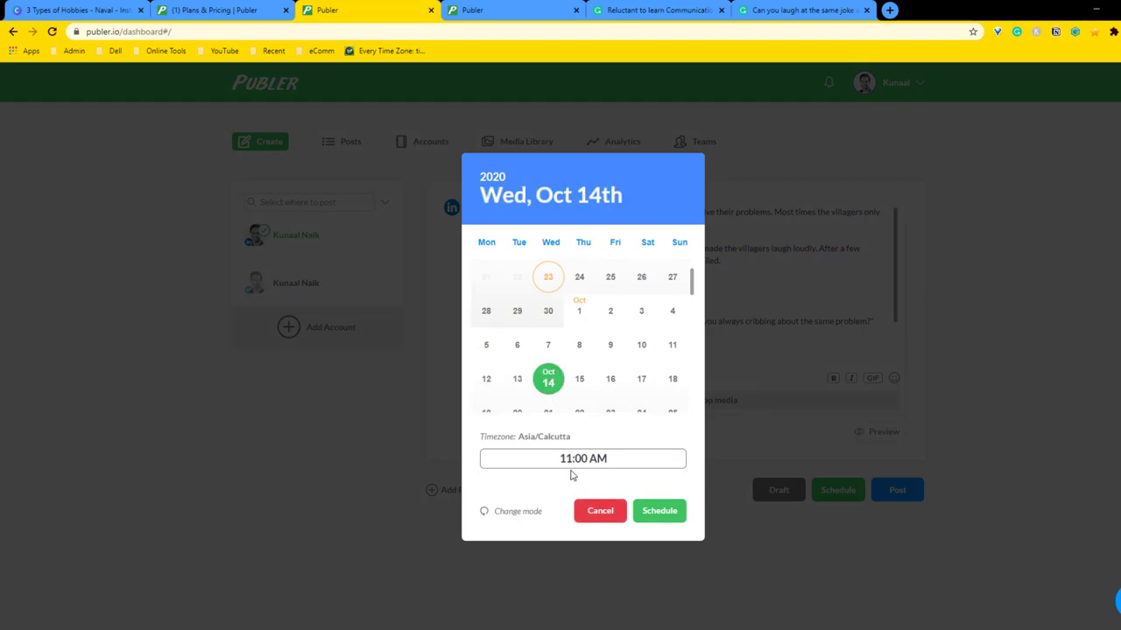
pyautogui.click(655, 512)
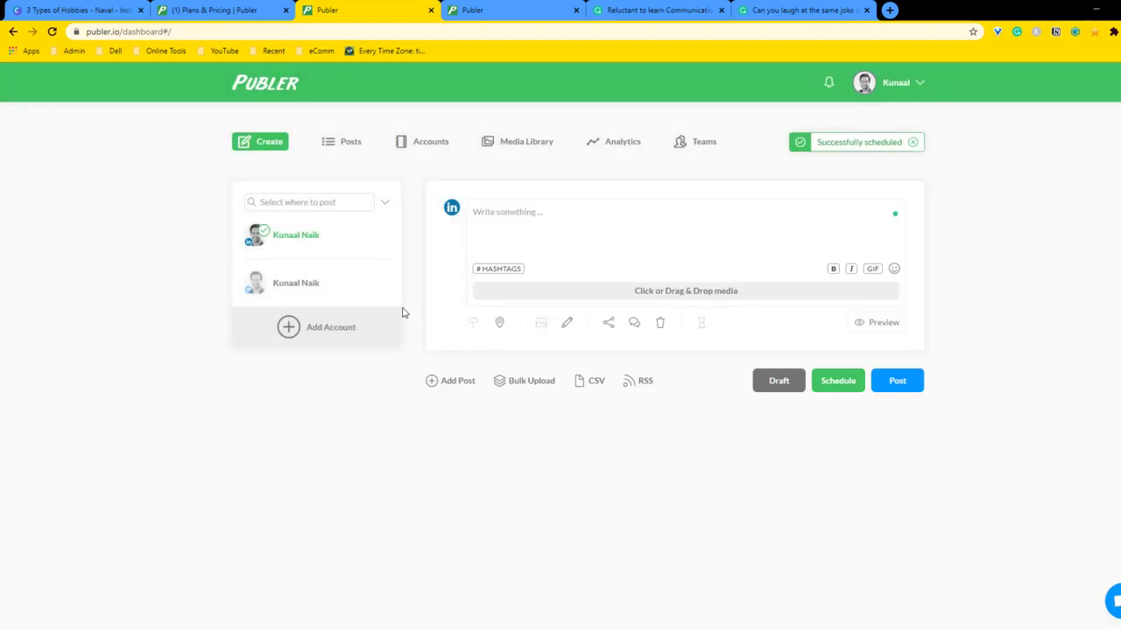
# Show the October 2020 posts calendar with the joke story on the 14th.
pyautogui.click(353, 149)
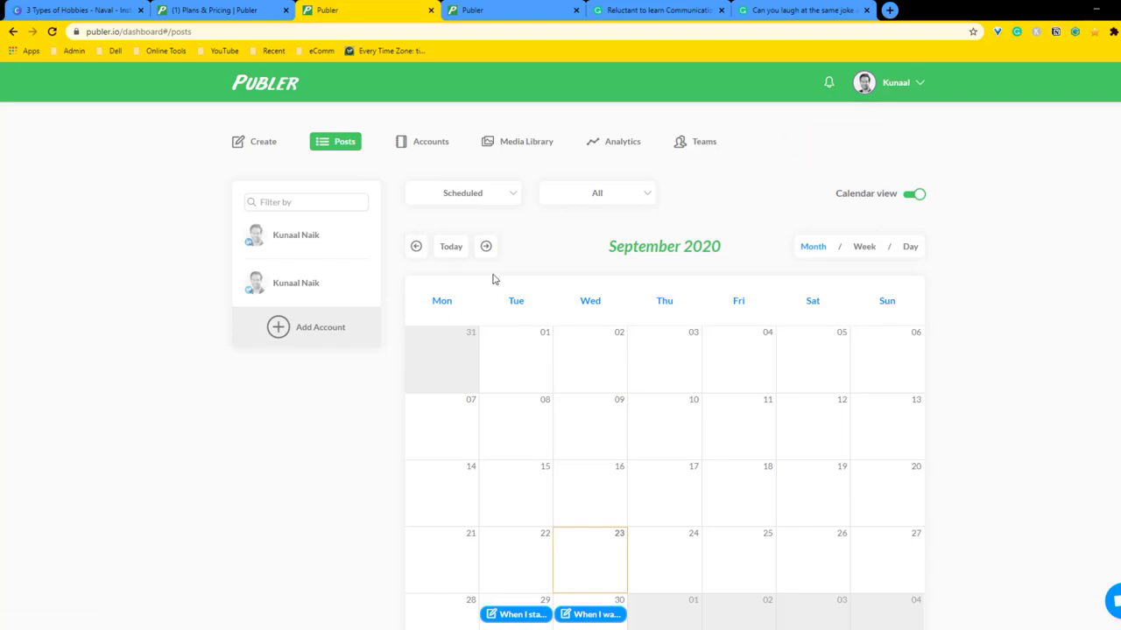
pyautogui.scroll(-1, 494, 276)
pyautogui.click(488, 186)
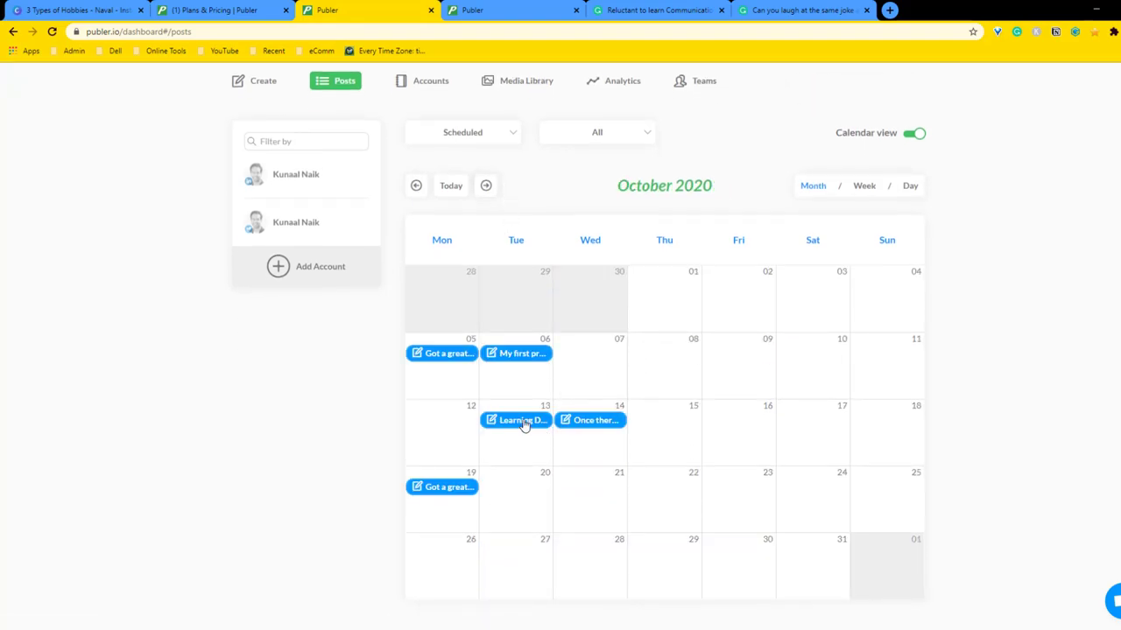
pyautogui.moveTo(594, 425)
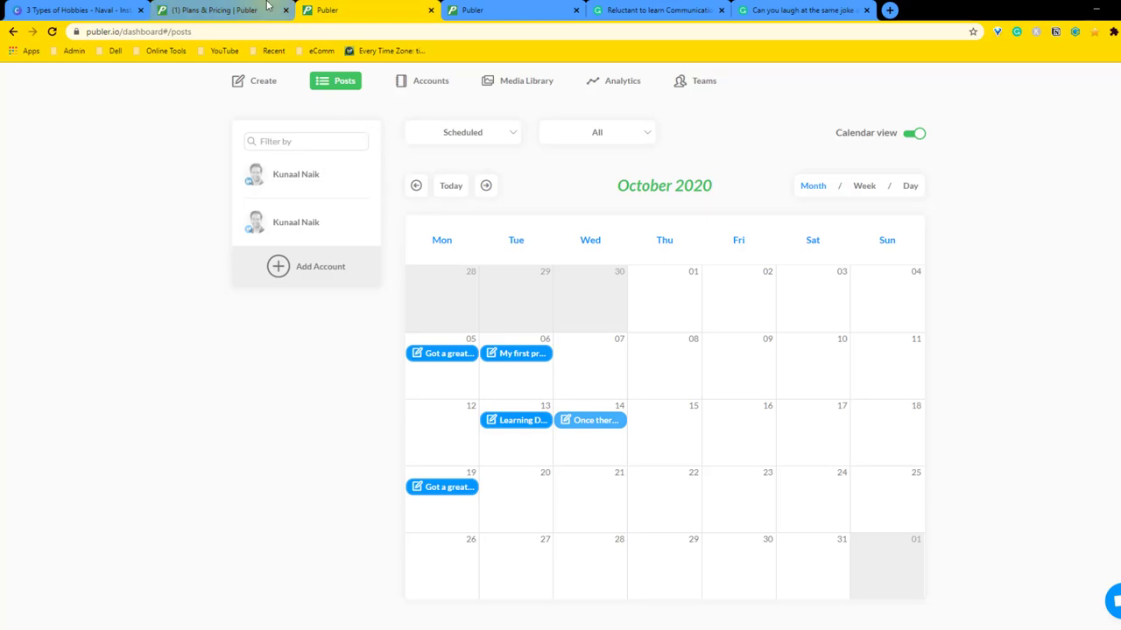
# Open the Oct 14 joke post and check its story ending with #focus #solve #happiness.
pyautogui.click(589, 420)
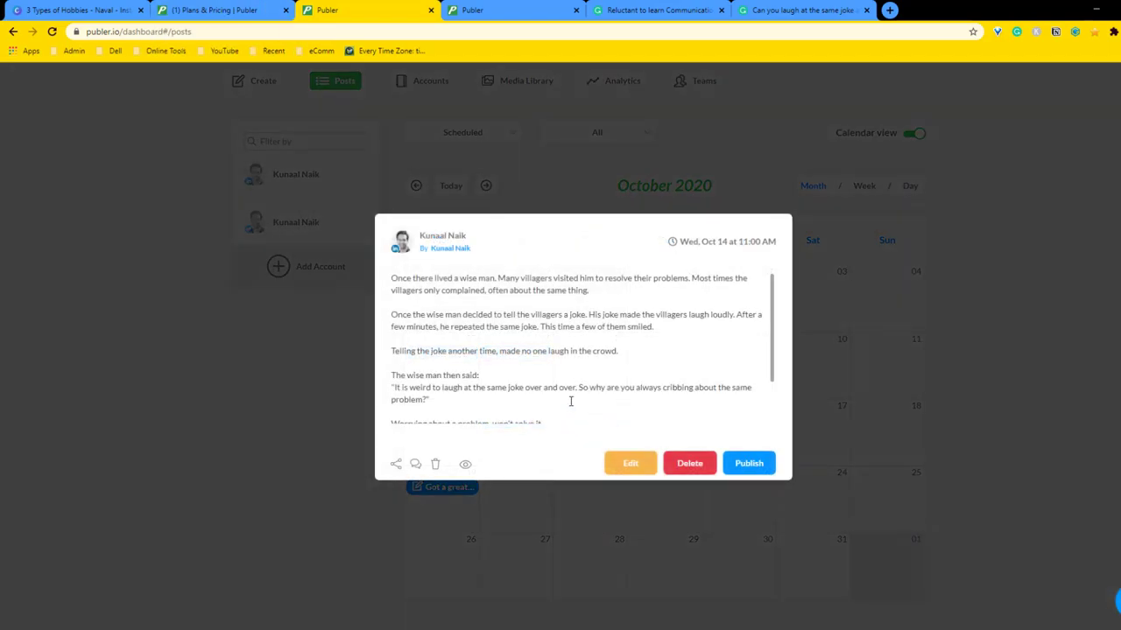
pyautogui.scroll(-2, 557, 394)
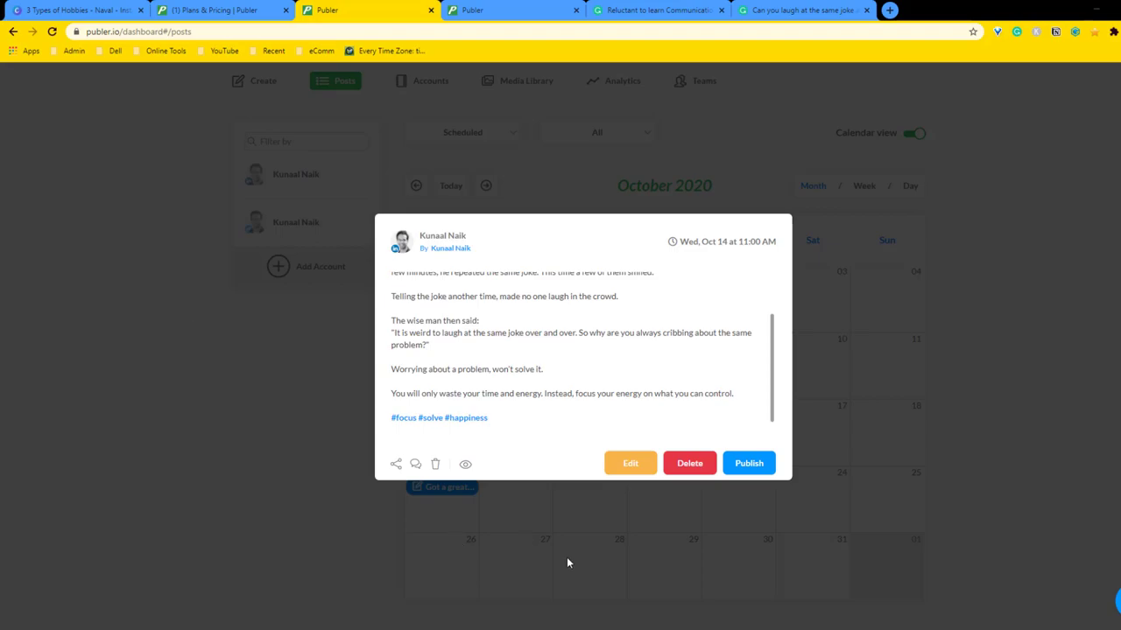
# Add a right-away follow-up comment crediting Publer with a short link to the Oct 14 post.
pyautogui.click(417, 470)
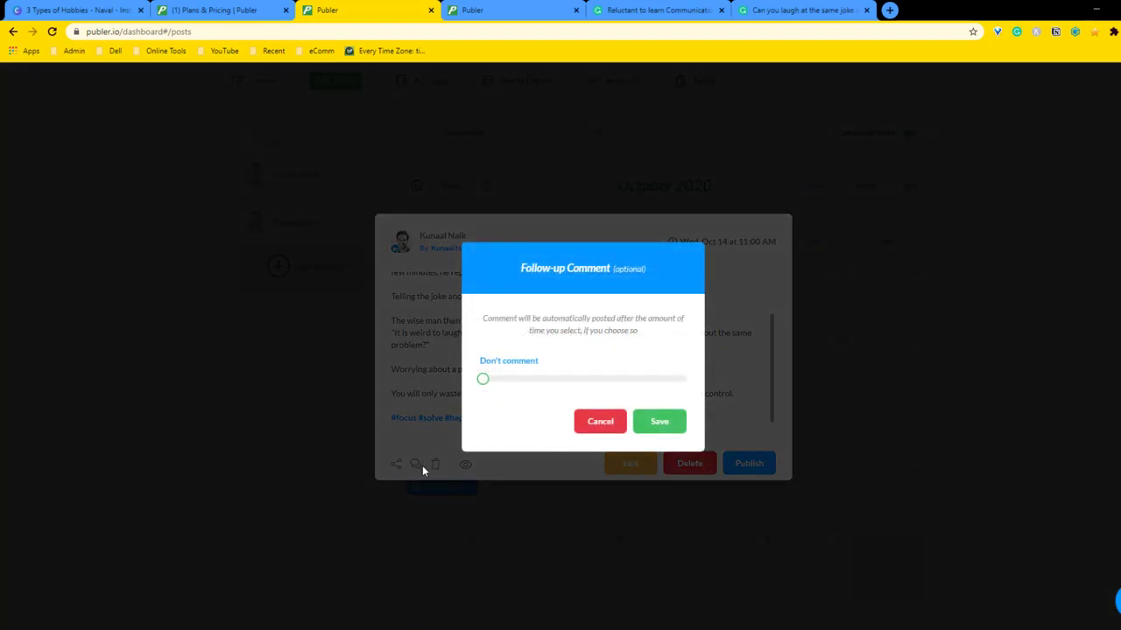
pyautogui.click(488, 382)
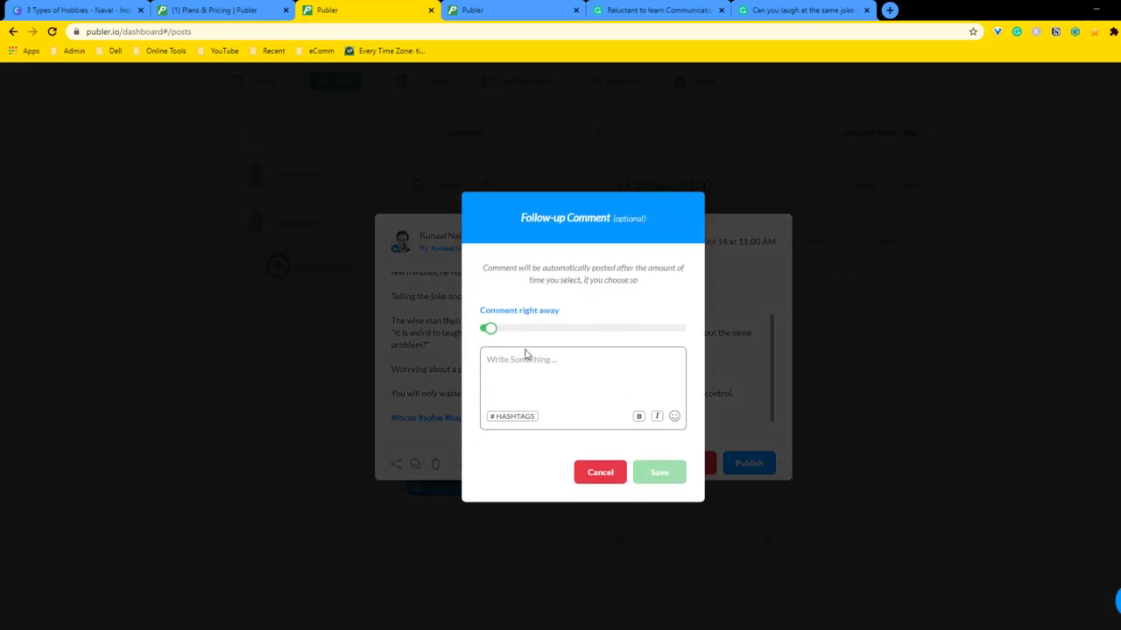
pyautogui.click(524, 359)
pyautogui.write('I automated this post using Publer -> http://bit.ly/Kunaal_Publer')
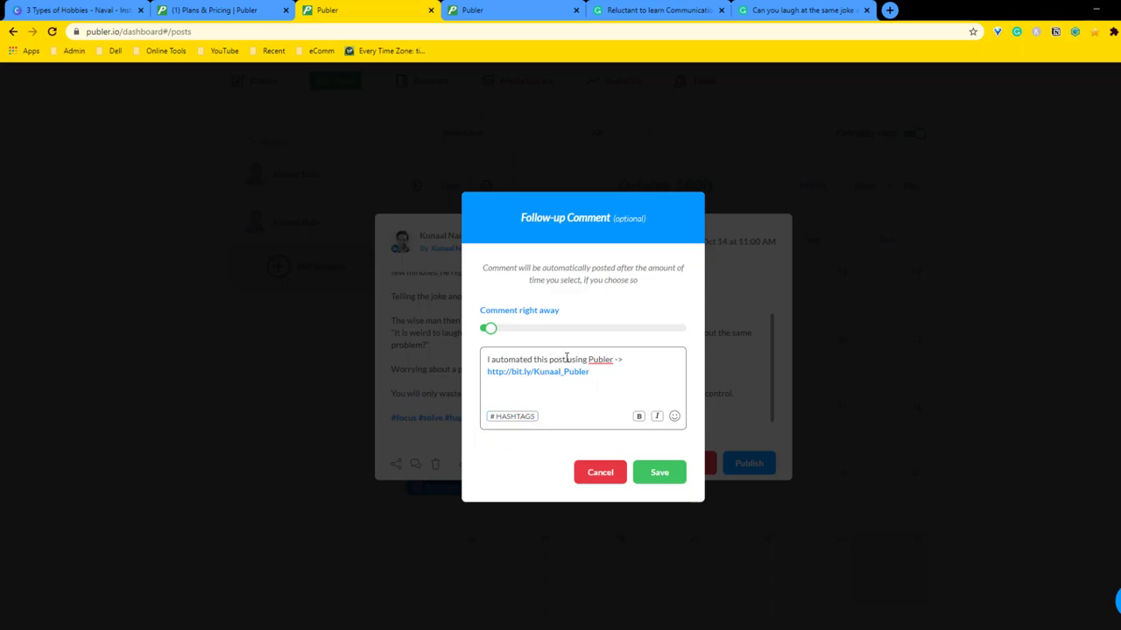
pyautogui.click(669, 474)
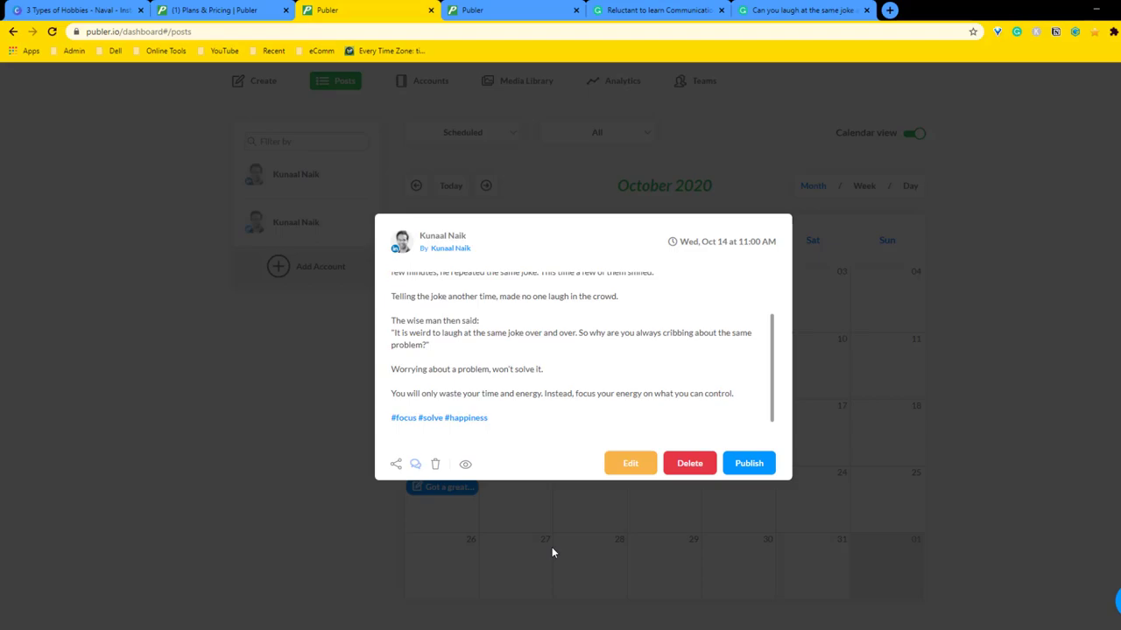
# Close the post details and check the story post on October 14 in the calendar.
pyautogui.click(552, 552)
pyautogui.moveTo(596, 427)
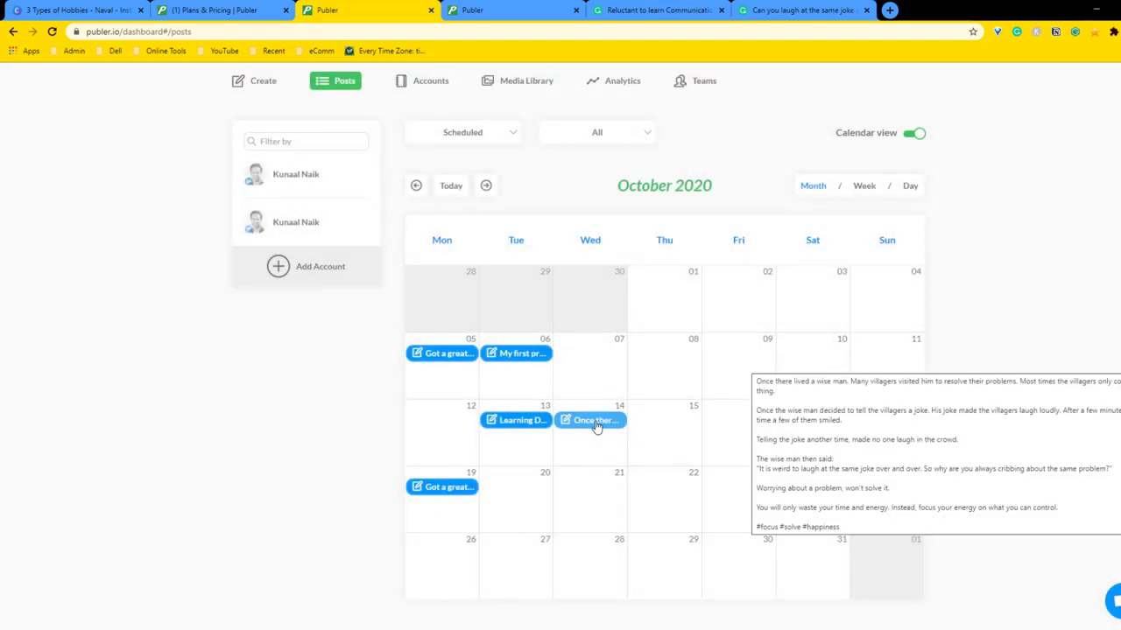